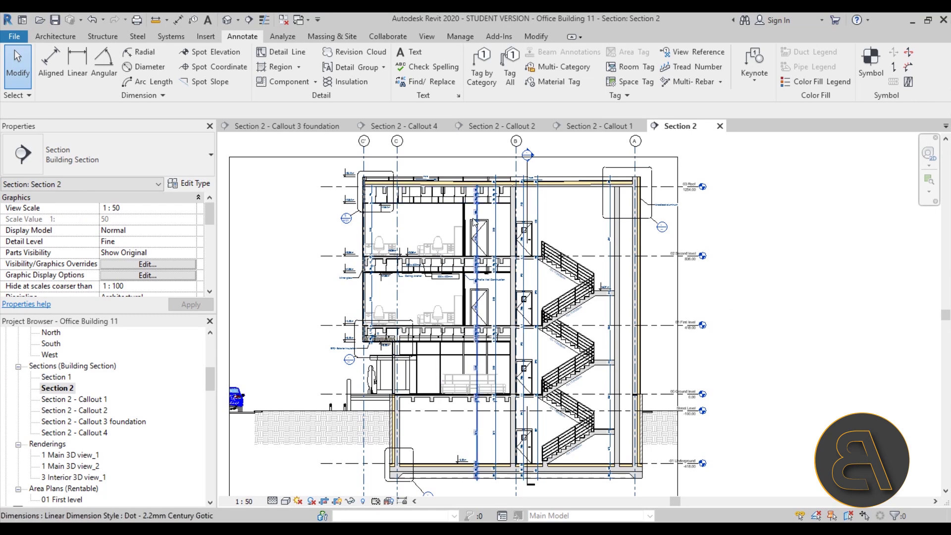
Zoom out so the whole Section 2 building section of Office Building 11 fits the view.
scroll(478, 217, down, 1)
Pan and zoom around Section 2 to review the floor slabs, roof, basement slab and stairs.
middle_drag(675, 341, 637, 342)
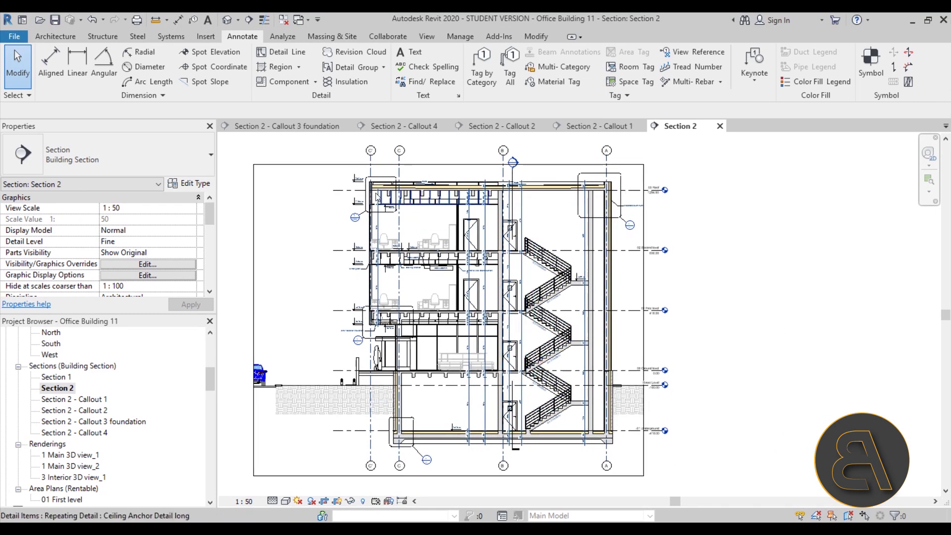
scroll(376, 197, up, 5)
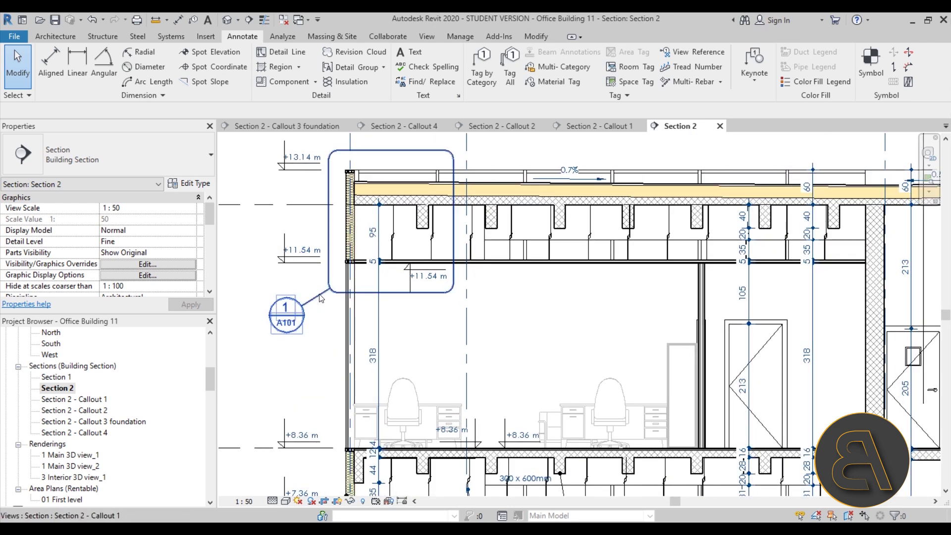
middle_drag(487, 422, 367, 357)
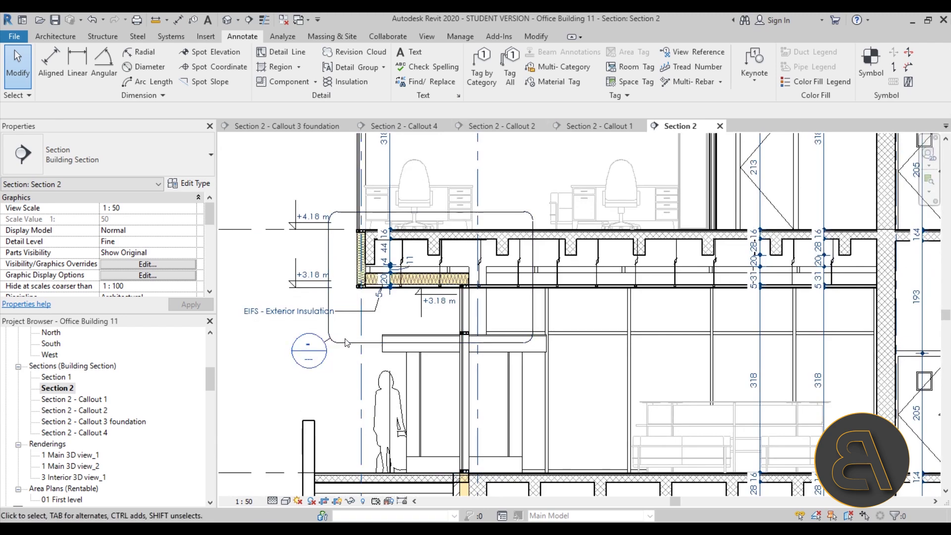
scroll(349, 347, down, 4)
scroll(348, 347, down, 3)
middle_drag(348, 347, 286, 317)
scroll(286, 317, up, 4)
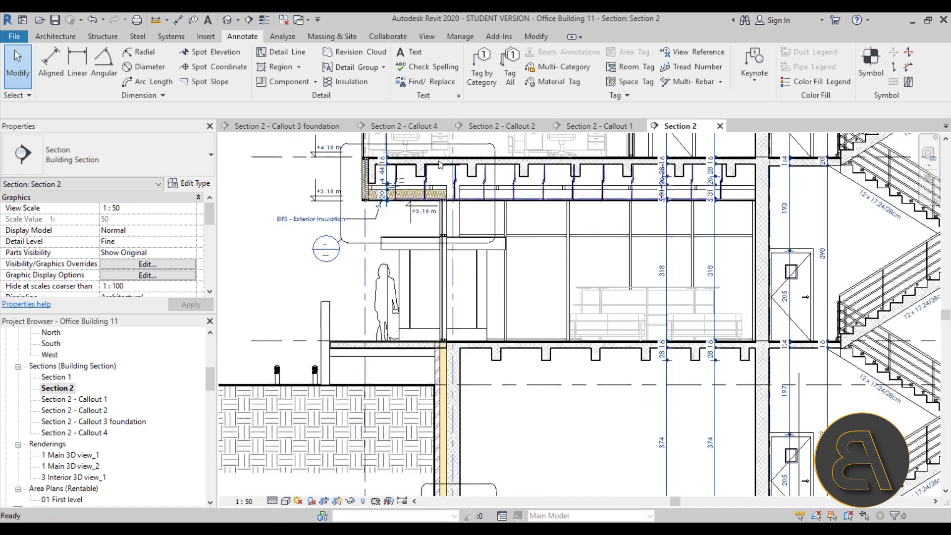
middle_drag(493, 373, 318, 470)
scroll(435, 195, up, 3)
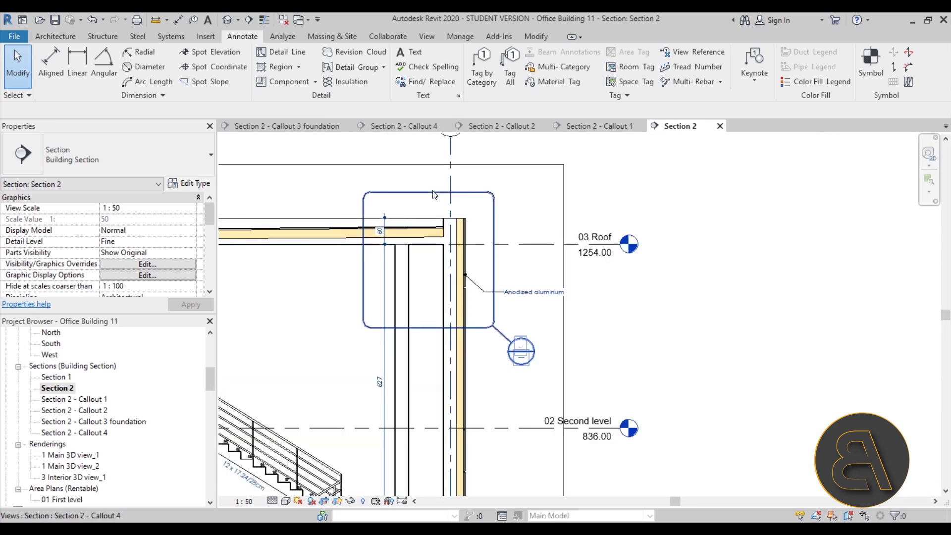
scroll(678, 257, down, 4)
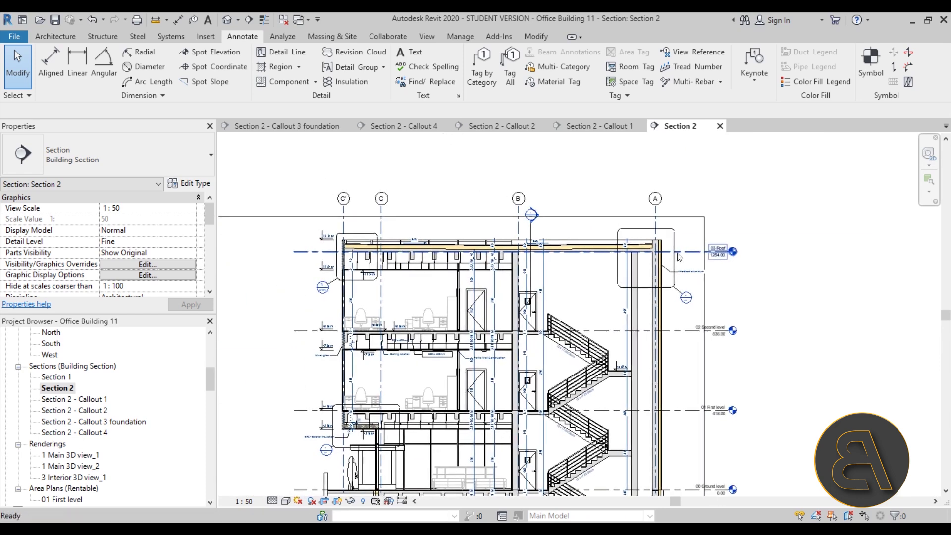
scroll(339, 246, up, 5)
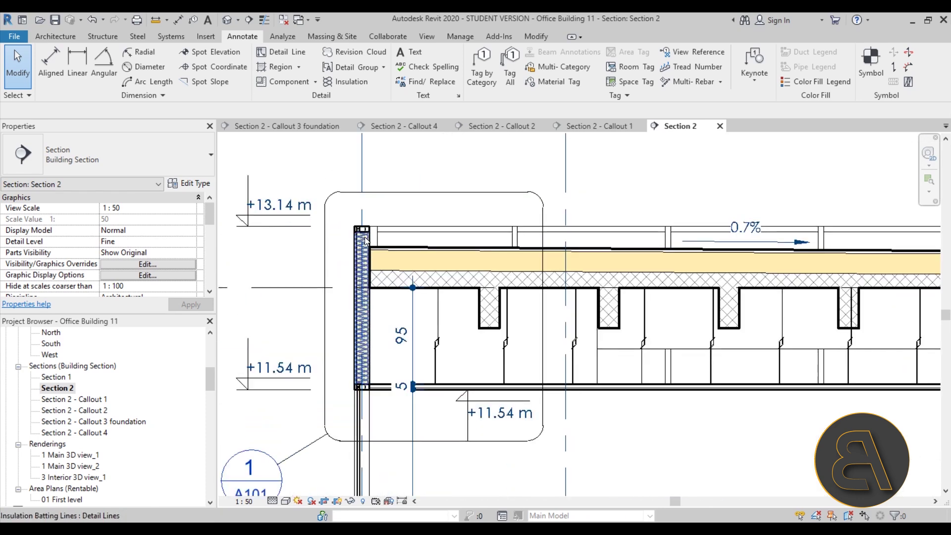
scroll(366, 241, down, 2)
scroll(618, 293, down, 2)
Inspect the roof-edge wall at grid A, then switch to the Section 2 - Callout 4 view.
middle_drag(618, 293, 307, 234)
scroll(497, 183, up, 5)
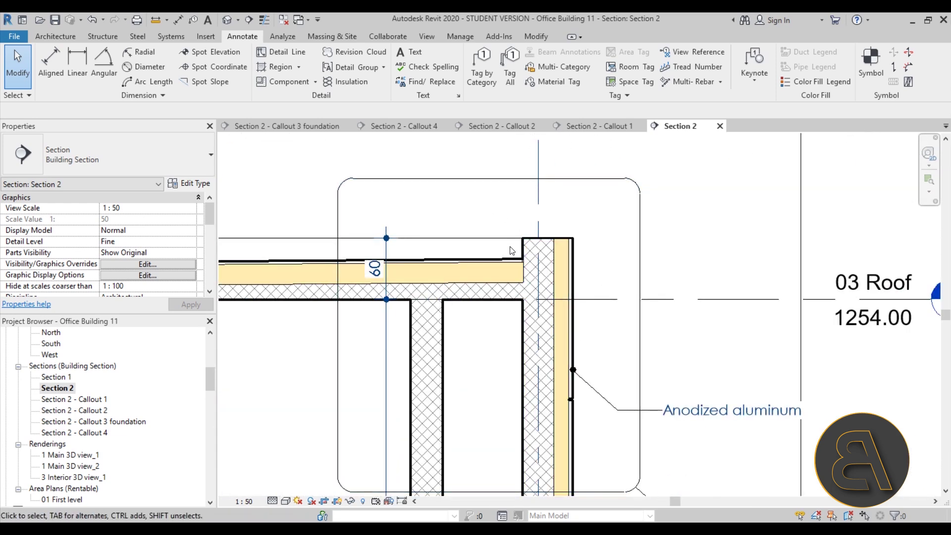
scroll(541, 233, down, 2)
scroll(542, 233, up, 1)
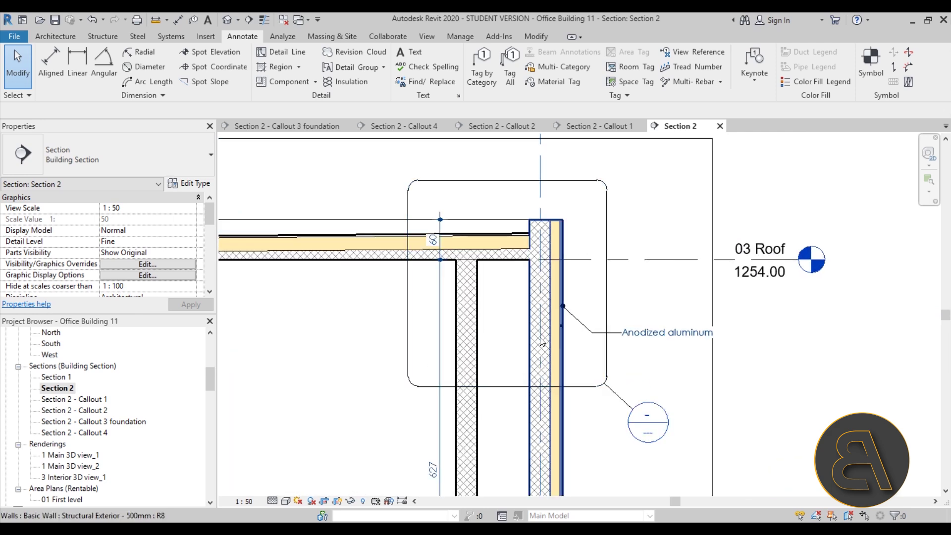
click(541, 235)
click(596, 432)
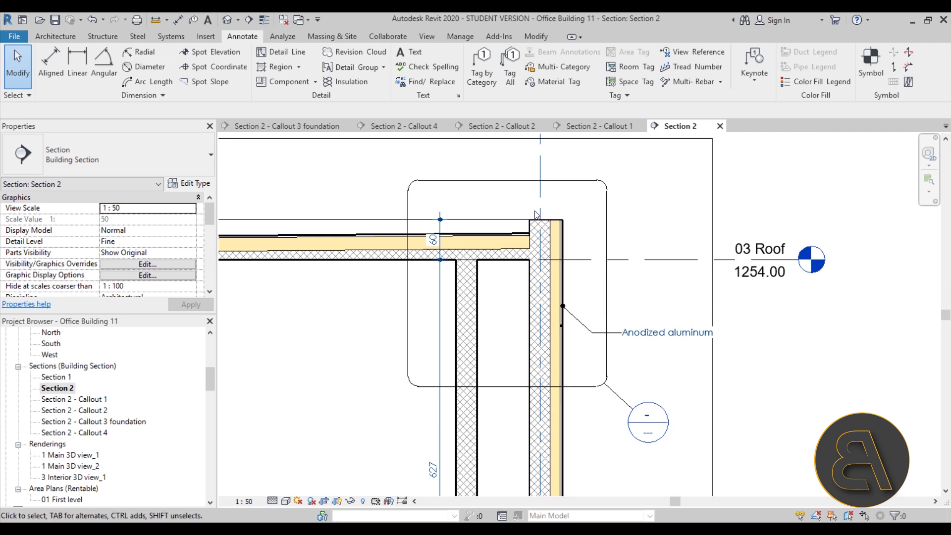
scroll(534, 212, up, 4)
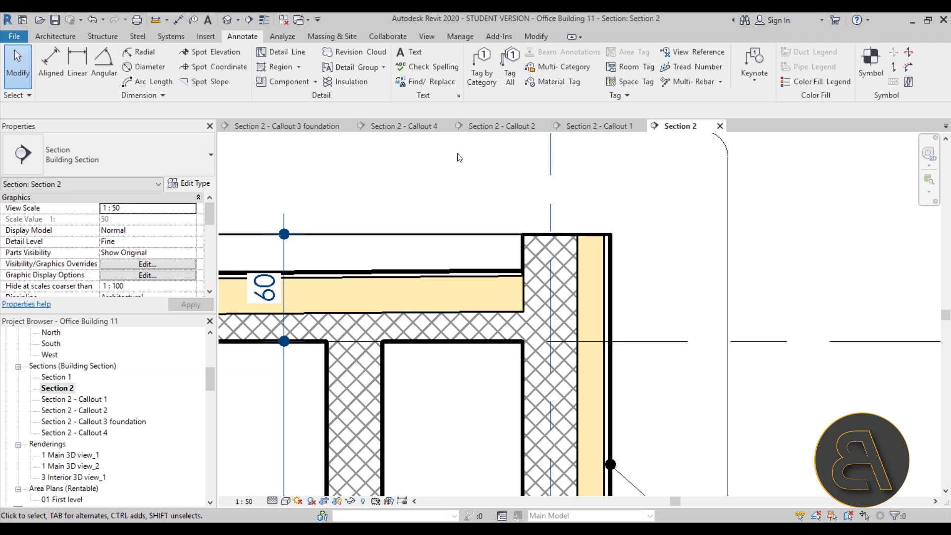
click(429, 132)
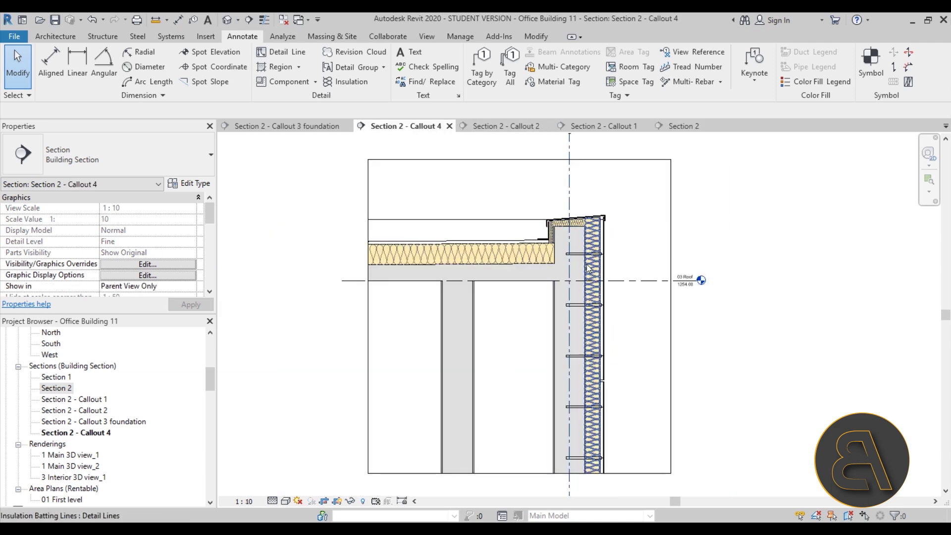
Zoom and pan around the Callout 4 roof parapet detail to inspect it.
scroll(572, 240, up, 3)
scroll(684, 226, down, 3)
scroll(684, 233, up, 2)
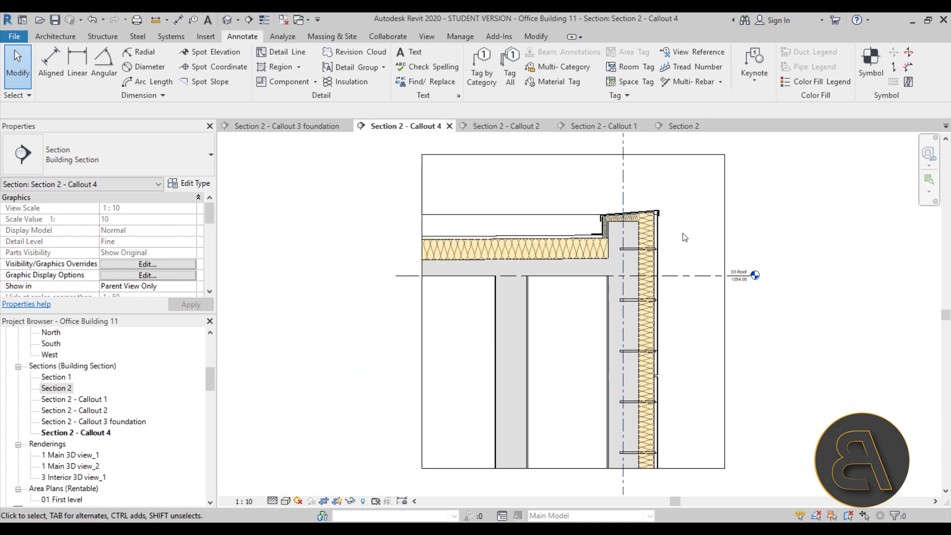
scroll(670, 244, down, 2)
scroll(657, 391, up, 2)
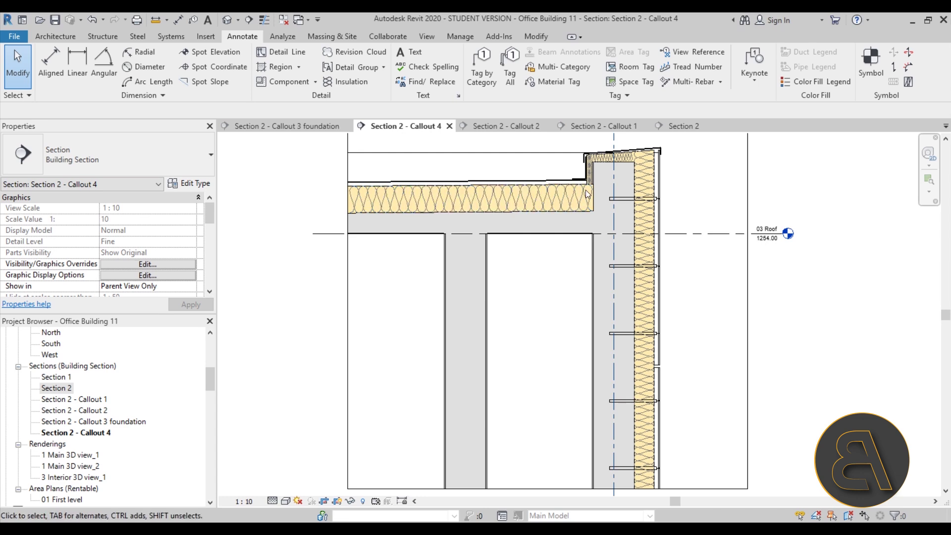
scroll(585, 193, up, 2)
scroll(552, 218, down, 2)
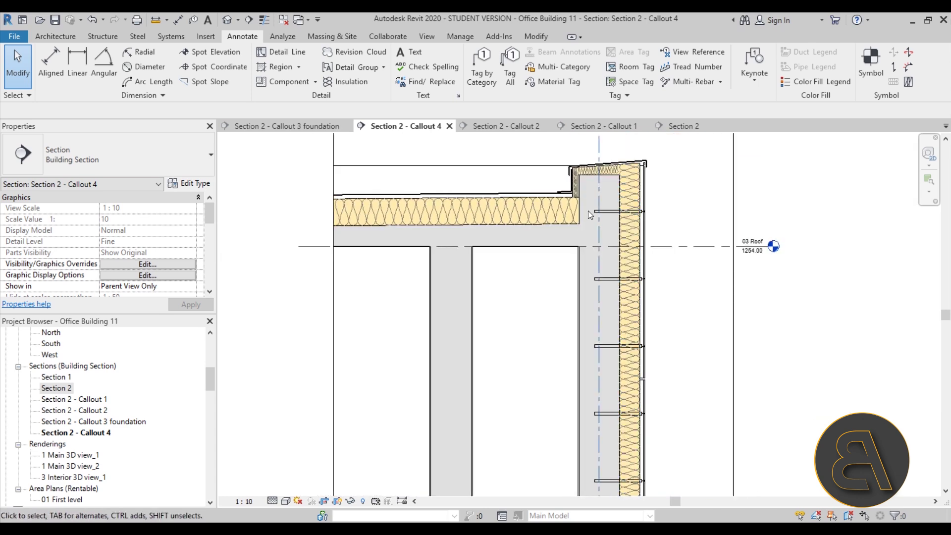
middle_drag(579, 279, 562, 270)
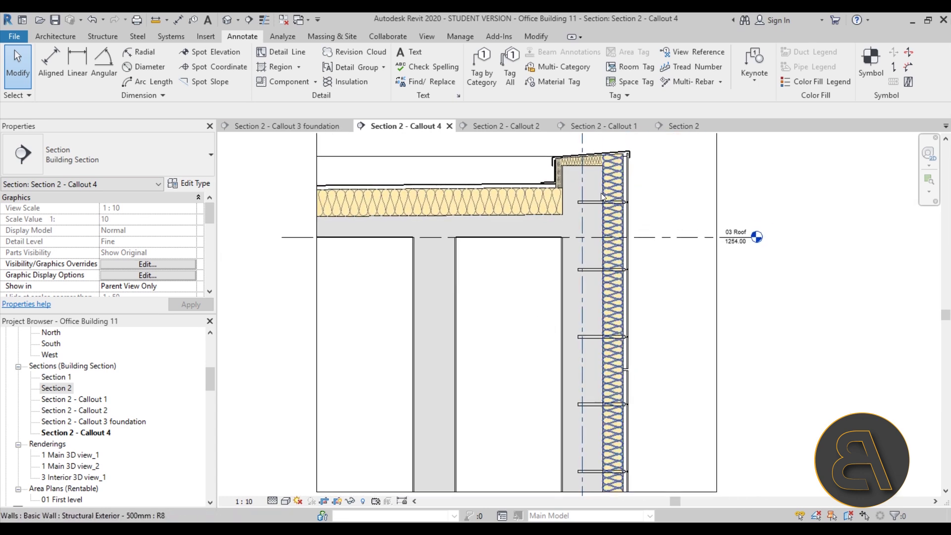
scroll(563, 270, up, 3)
scroll(557, 247, down, 1)
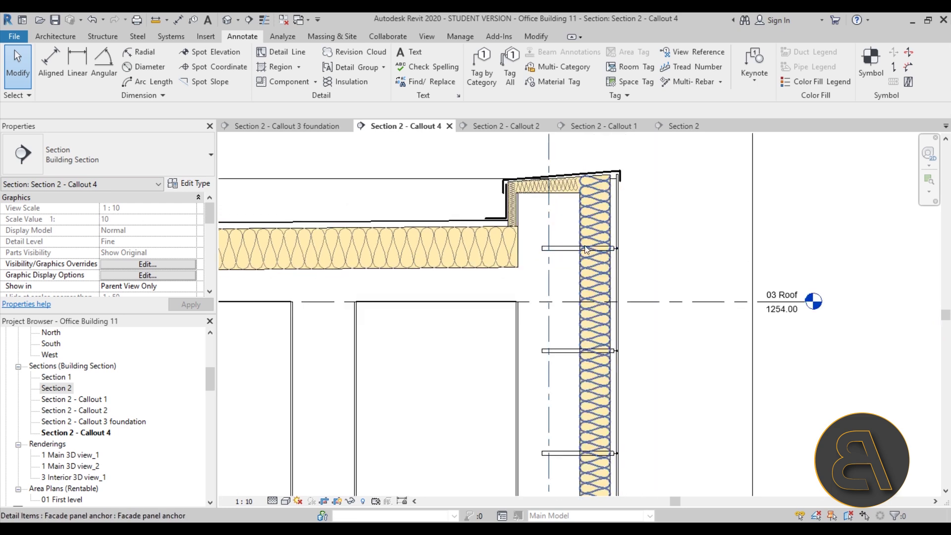
scroll(628, 350, down, 2)
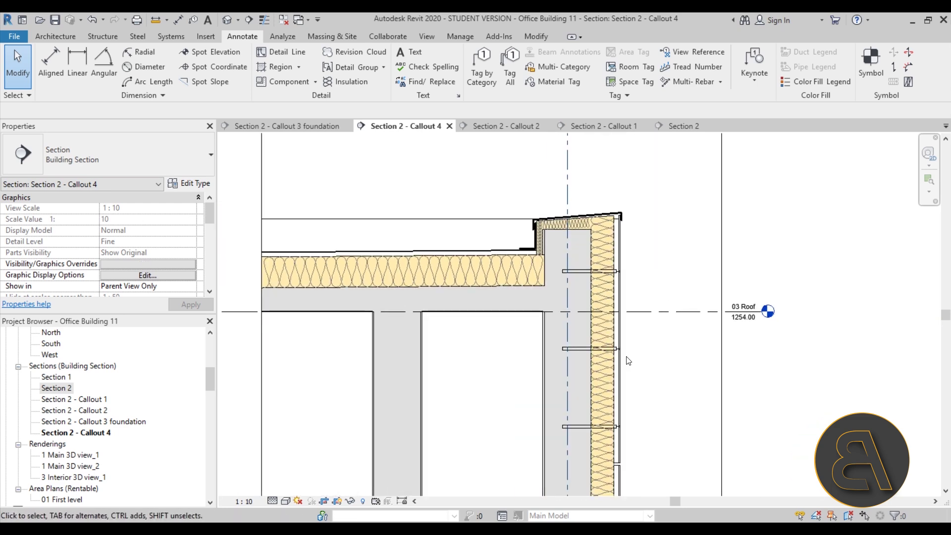
scroll(628, 361, up, 3)
Frame the parapet corner, the full crop region and 03 Roof level, then return to Section 2.
middle_drag(628, 347, 461, 260)
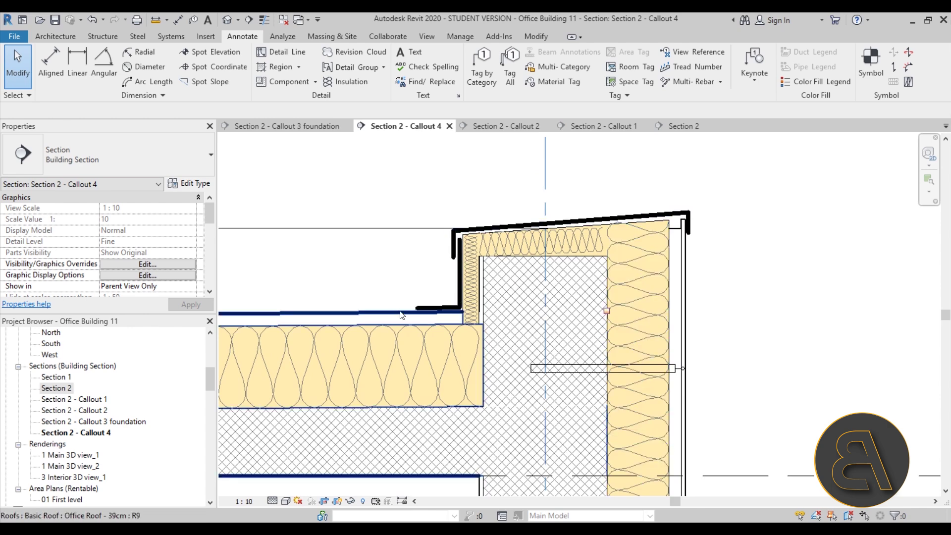
scroll(402, 316, down, 4)
middle_drag(582, 266, 558, 232)
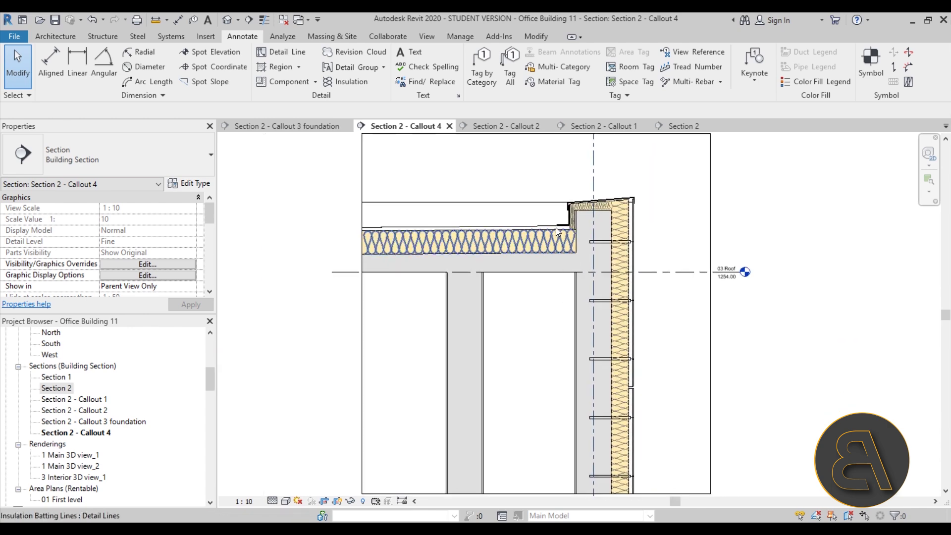
scroll(558, 232, up, 3)
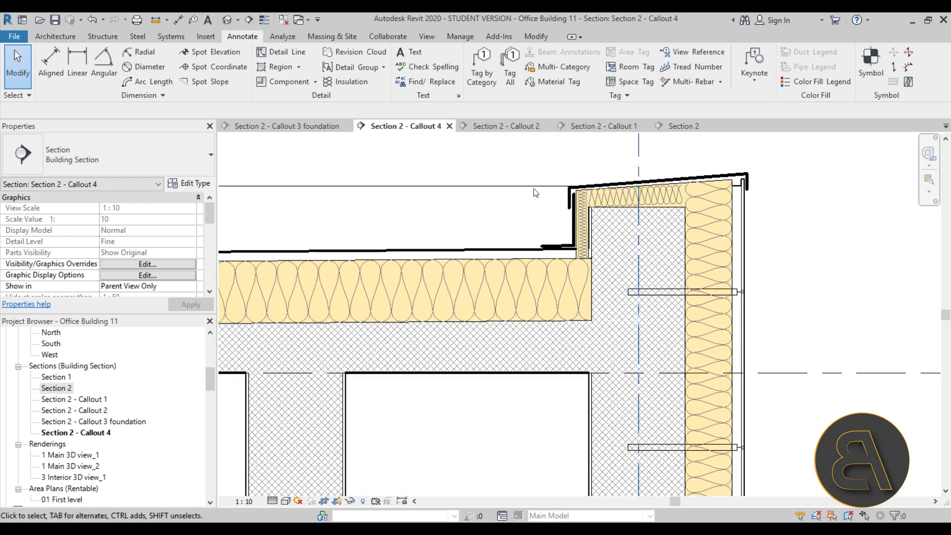
scroll(565, 246, down, 5)
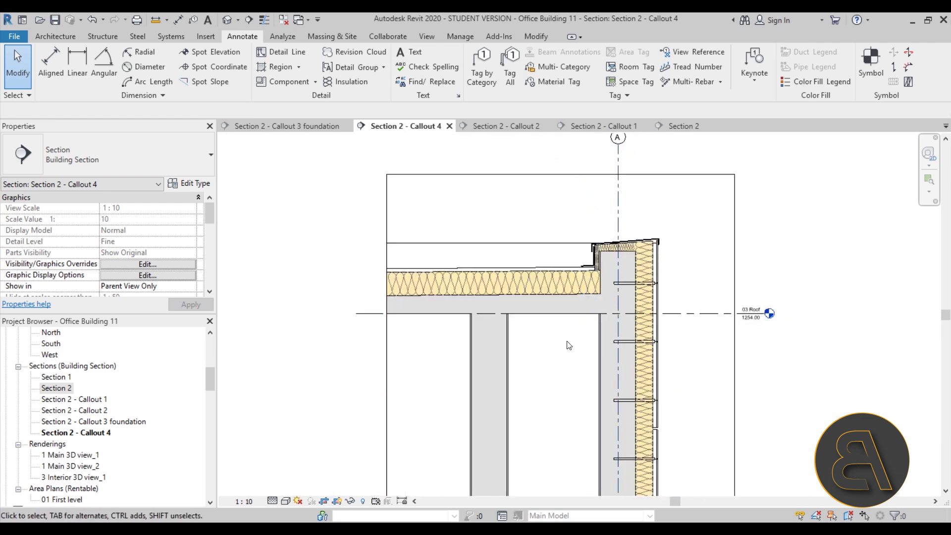
middle_drag(569, 342, 563, 311)
scroll(564, 312, down, 2)
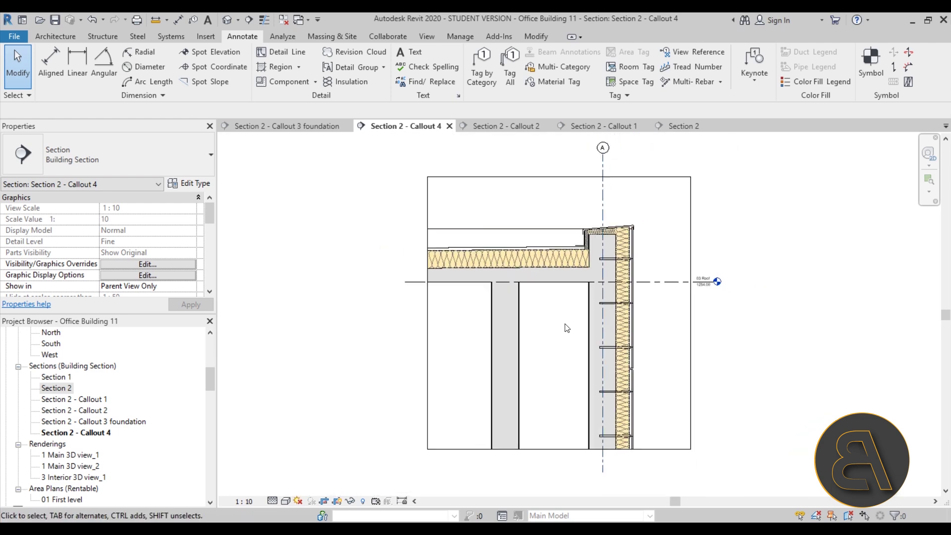
click(684, 127)
Zoom into the foundation wall–slab corner in Section 2, then switch to Section 2 - Callout 3.
scroll(593, 324, down, 6)
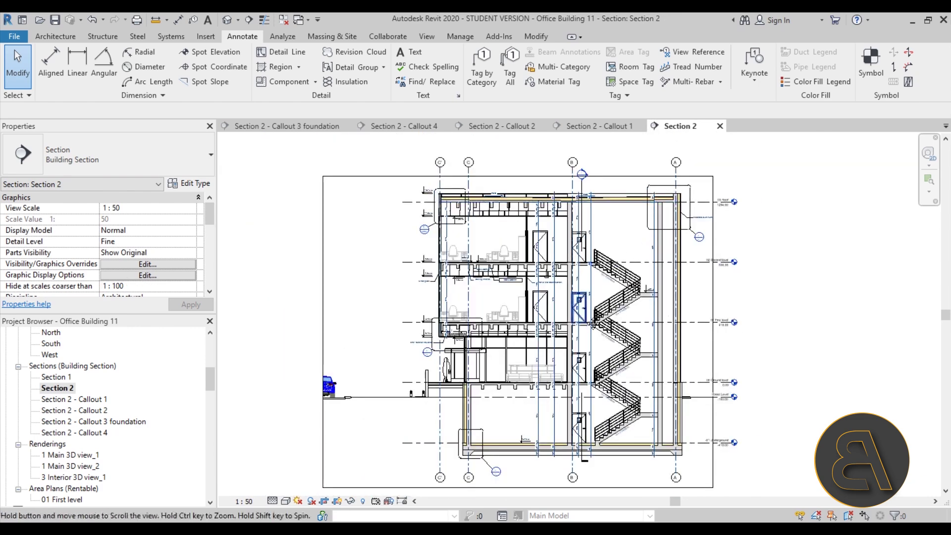
scroll(468, 436, up, 8)
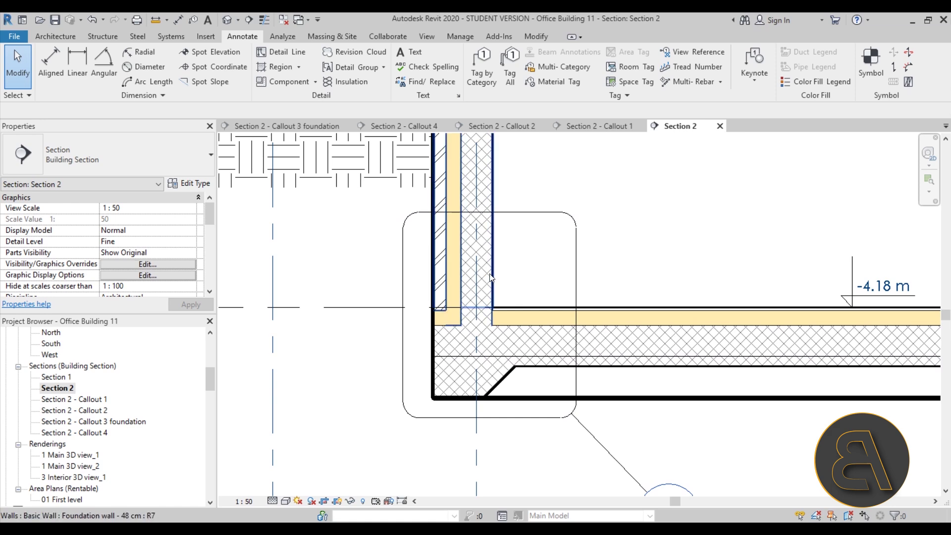
scroll(492, 278, up, 4)
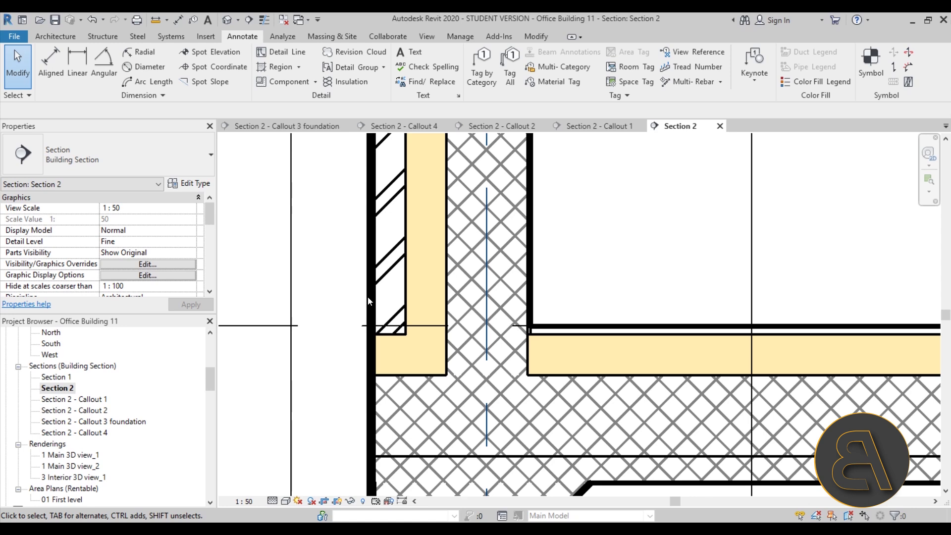
scroll(368, 301, down, 3)
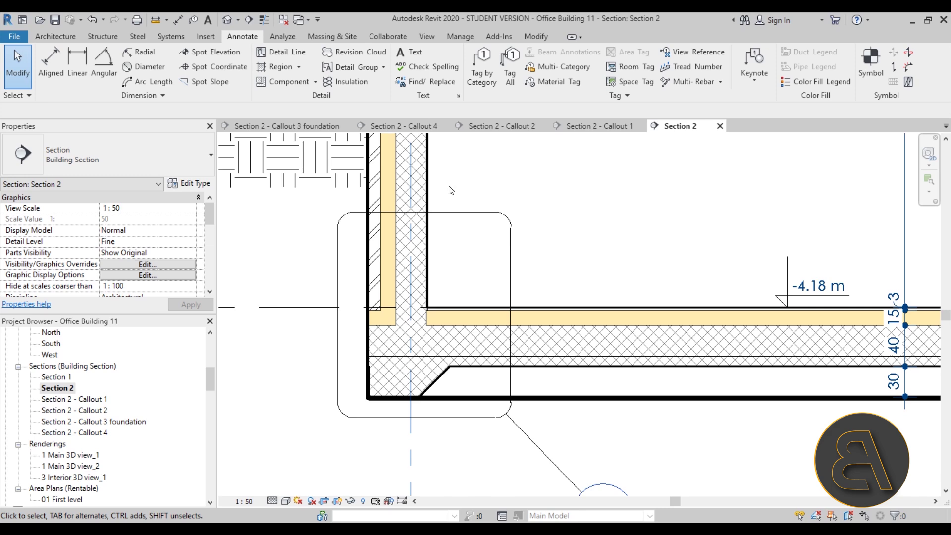
scroll(430, 258, down, 6)
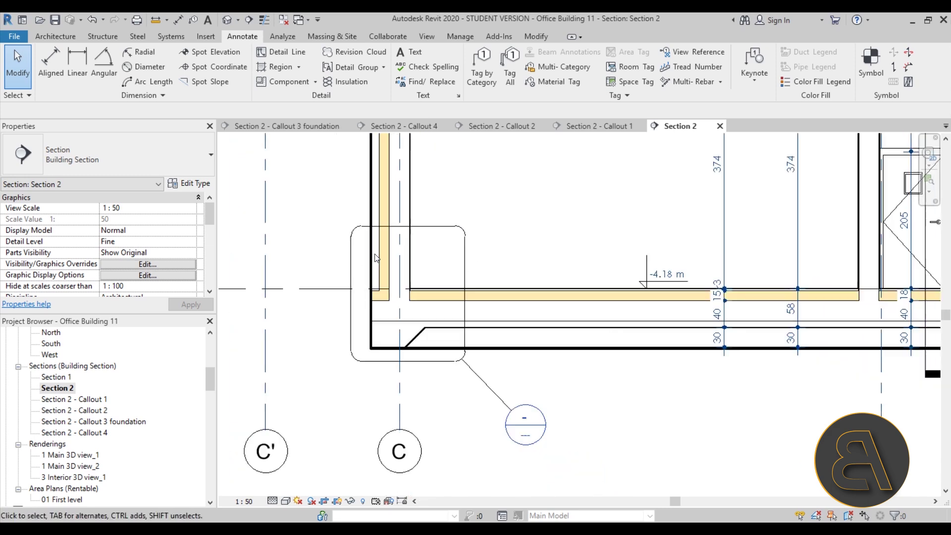
middle_drag(418, 329, 401, 331)
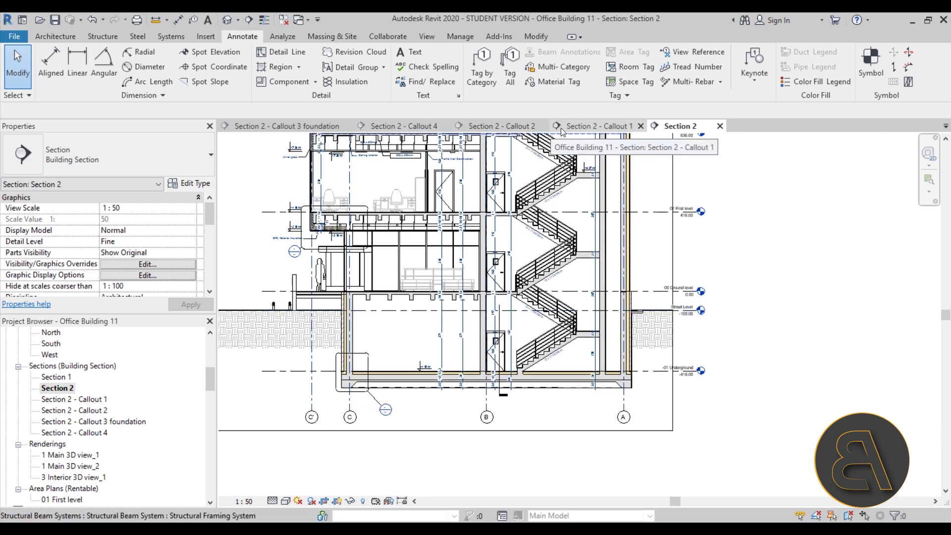
click(310, 124)
Zoom and pan around the Callout 3 foundation corner detail, then go back to Section 2 at 1:50.
scroll(342, 350, down, 2)
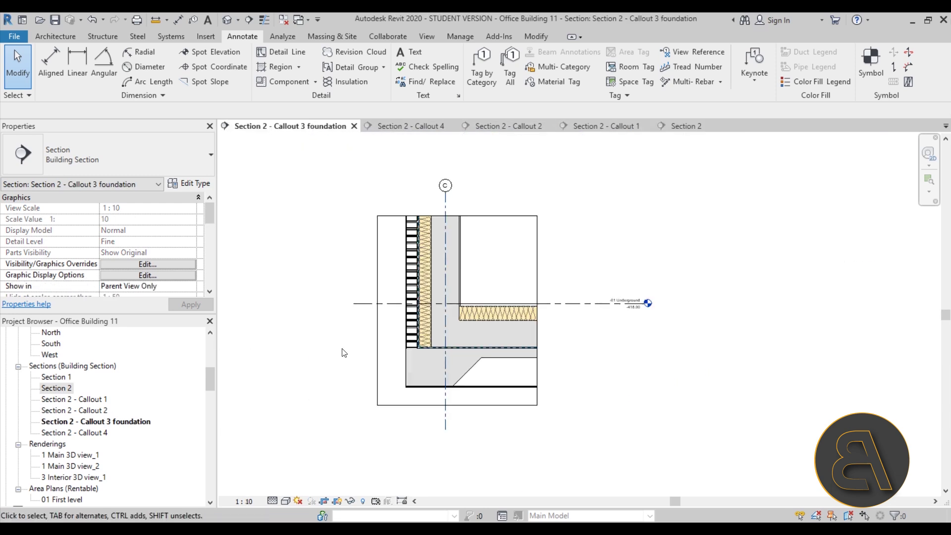
scroll(427, 274, up, 3)
middle_drag(586, 282, 580, 270)
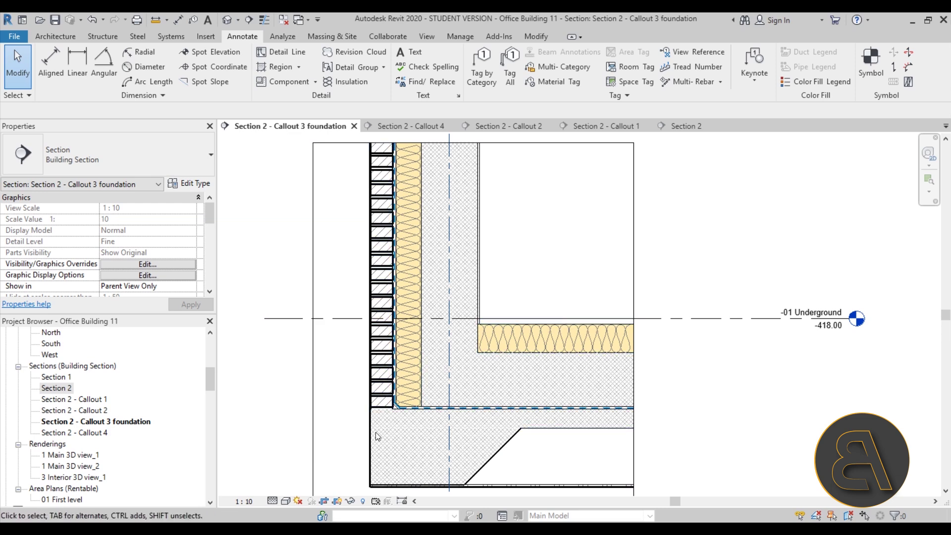
scroll(415, 376, up, 3)
scroll(406, 425, down, 3)
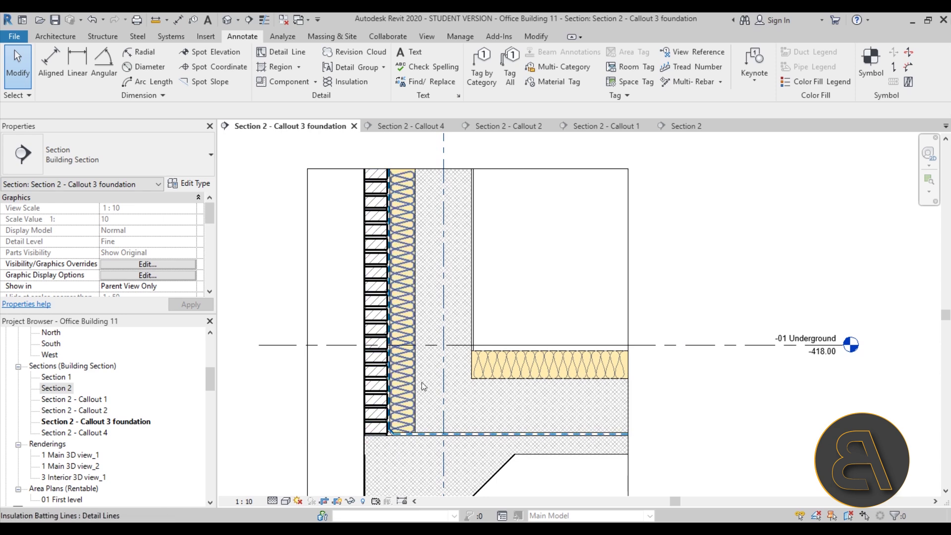
scroll(451, 426, up, 4)
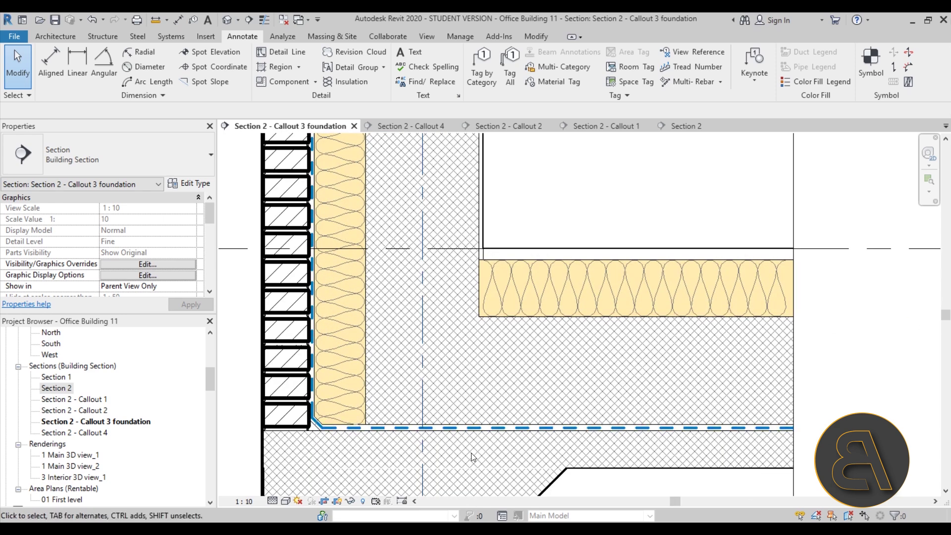
scroll(471, 452, down, 2)
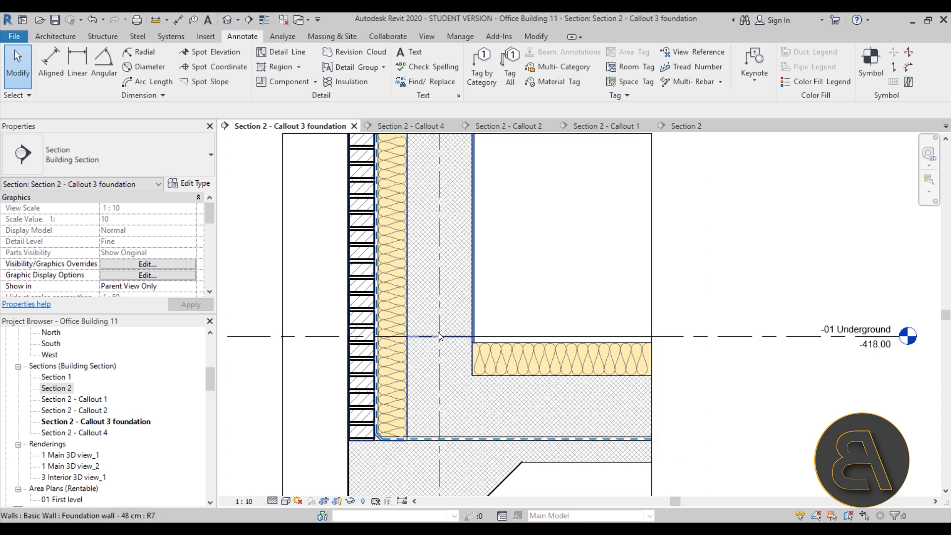
middle_drag(439, 337, 415, 360)
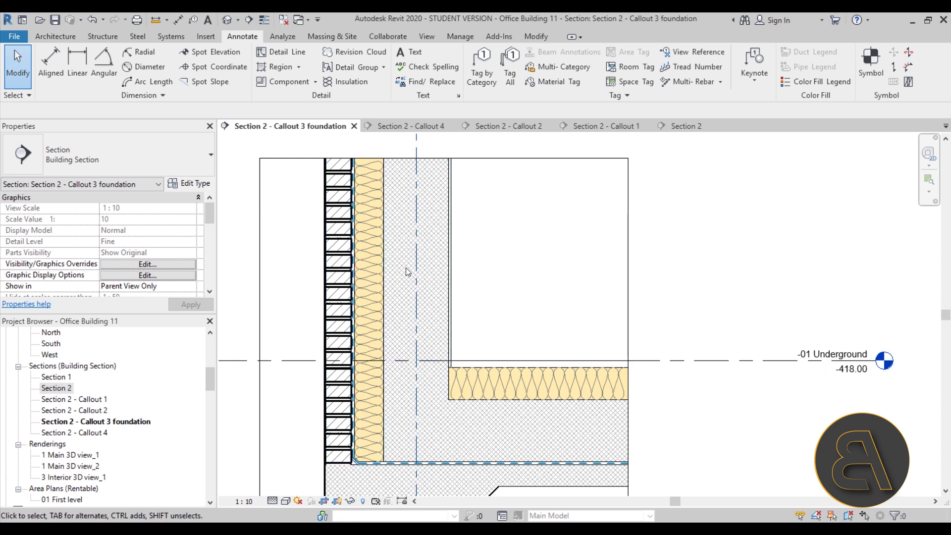
scroll(405, 272, down, 2)
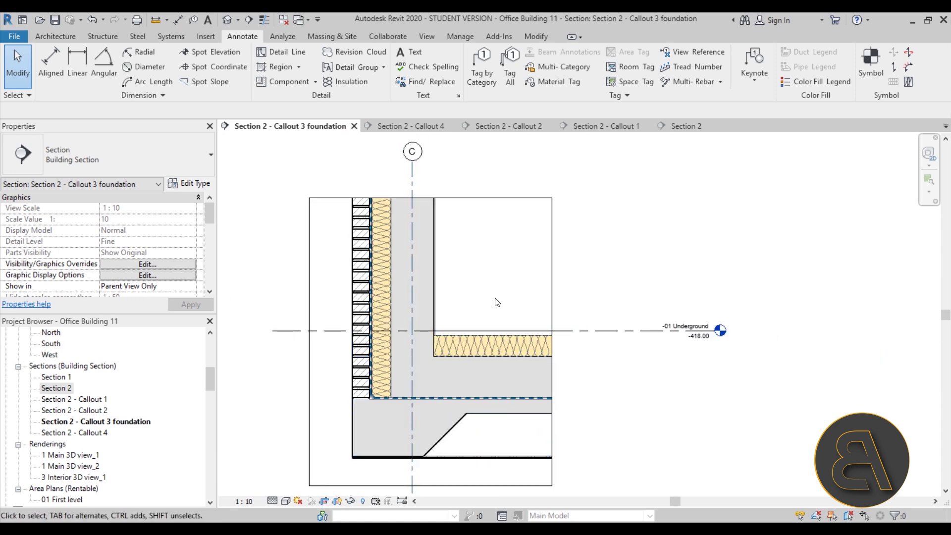
middle_drag(579, 367, 565, 342)
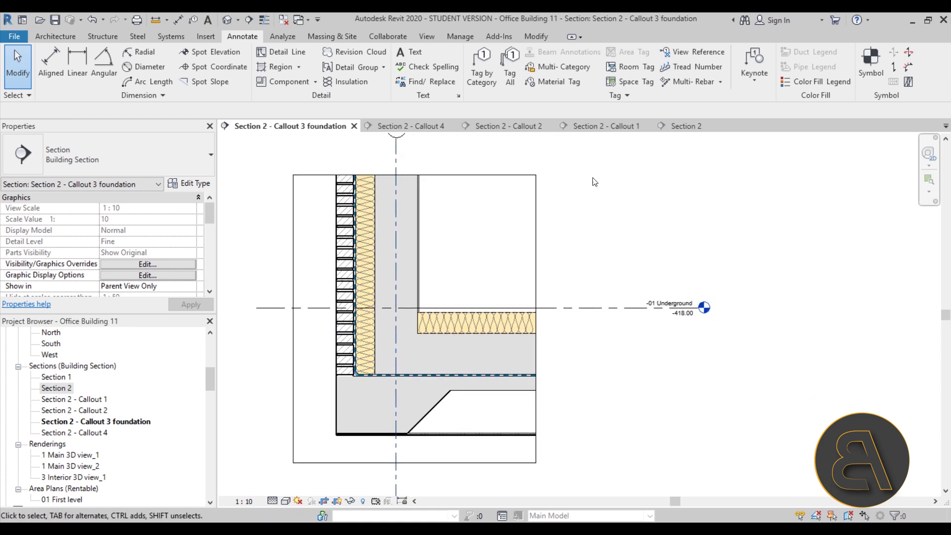
click(696, 126)
Switch to the Section 2 - Callout 2 ceiling detail and select its layer annotation.
middle_drag(518, 347, 522, 350)
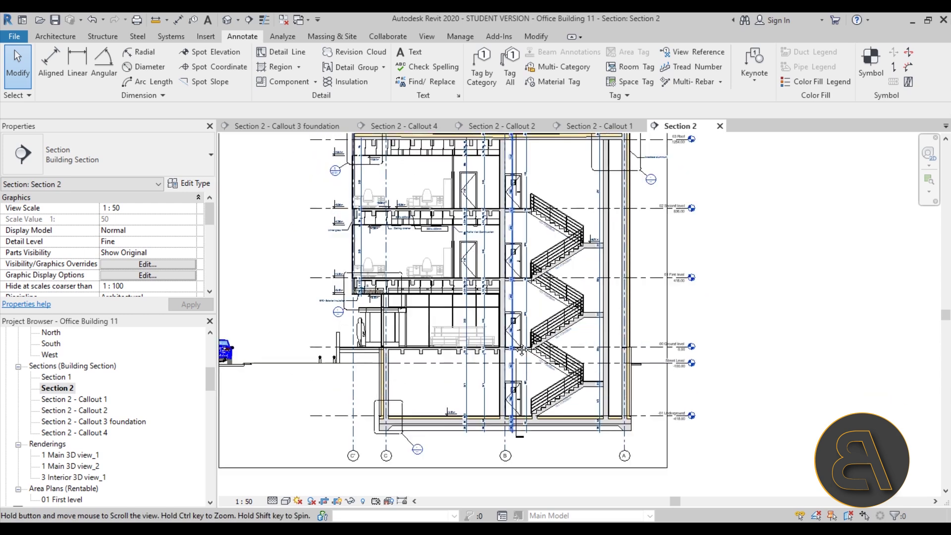
scroll(352, 301, up, 5)
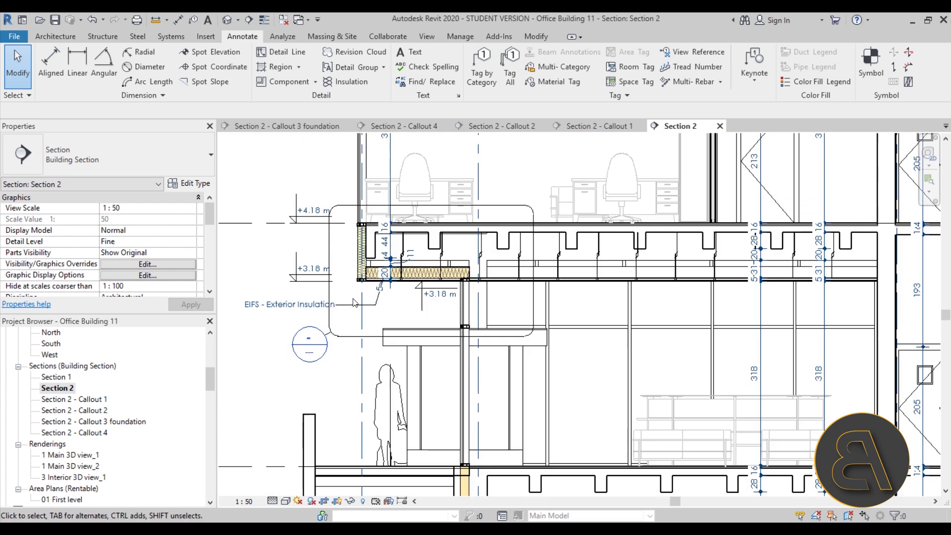
click(485, 130)
scroll(462, 315, up, 4)
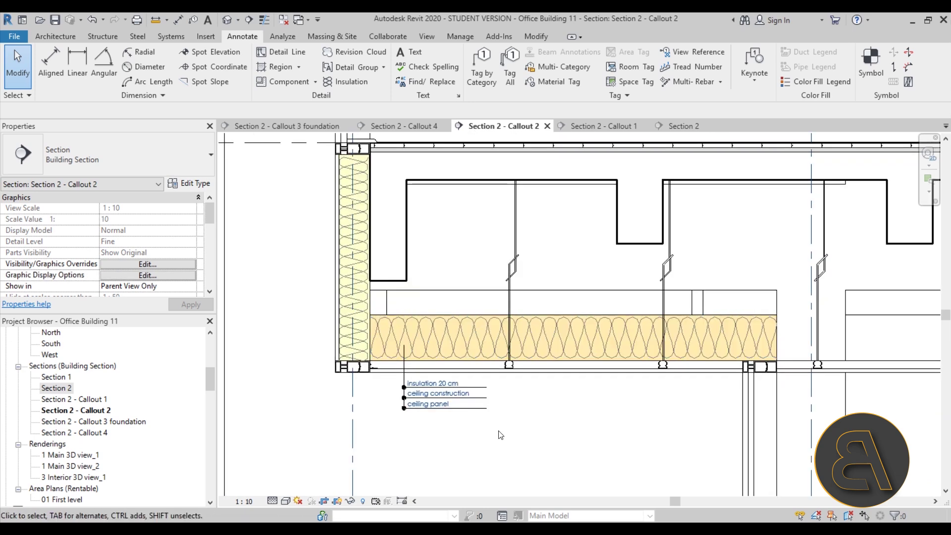
click(480, 420)
middle_drag(437, 425, 444, 392)
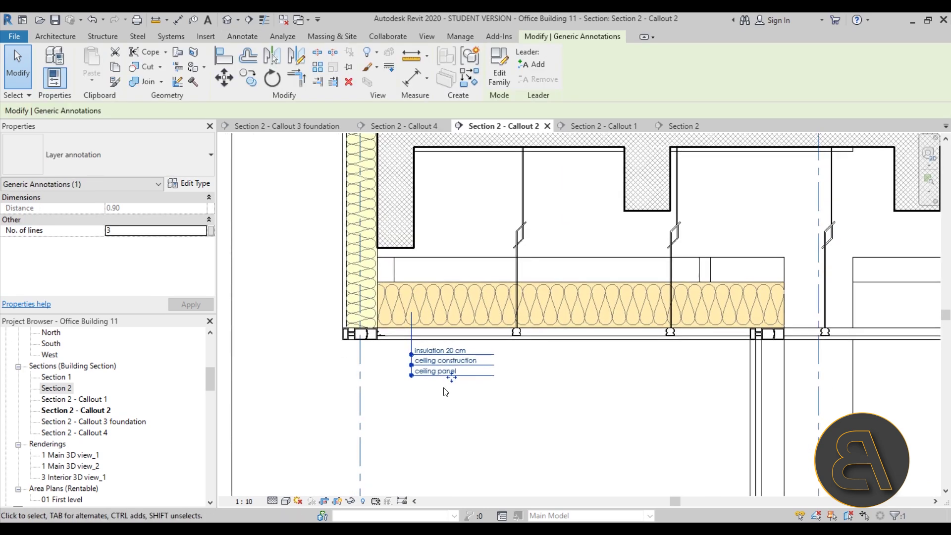
scroll(427, 387, up, 3)
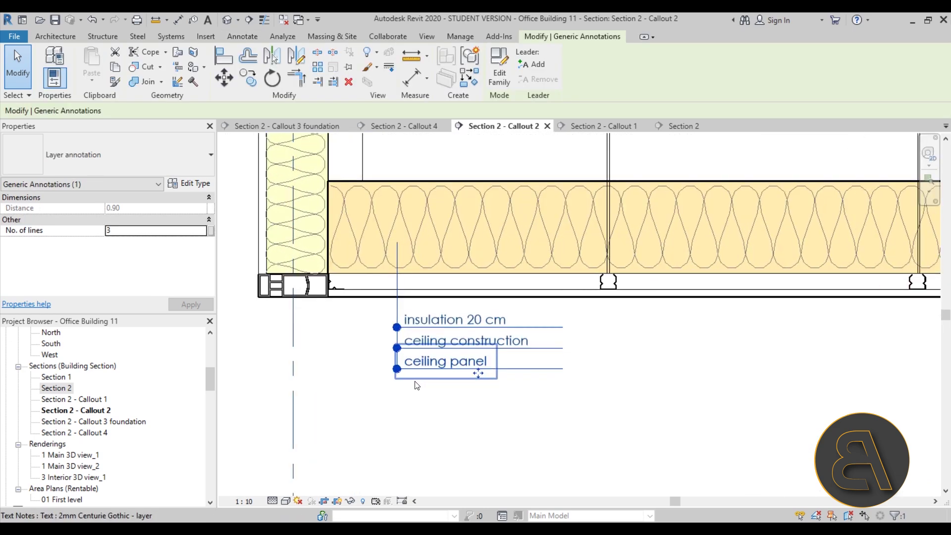
Copy the ceiling layer annotation to a spot just to its right.
click(248, 77)
click(352, 346)
scroll(353, 347, down, 2)
click(442, 373)
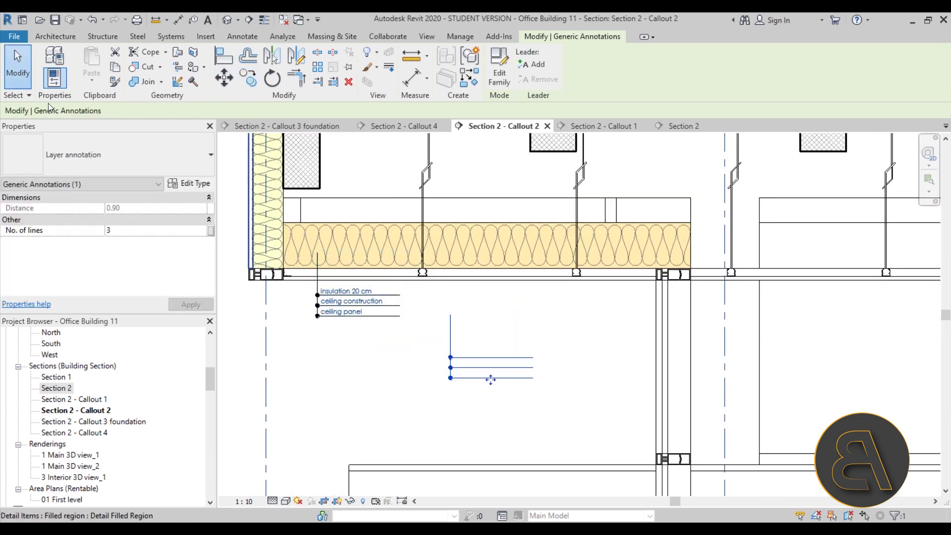
key(Escape)
Select the copied layer annotation and frame both annotations in view.
click(520, 379)
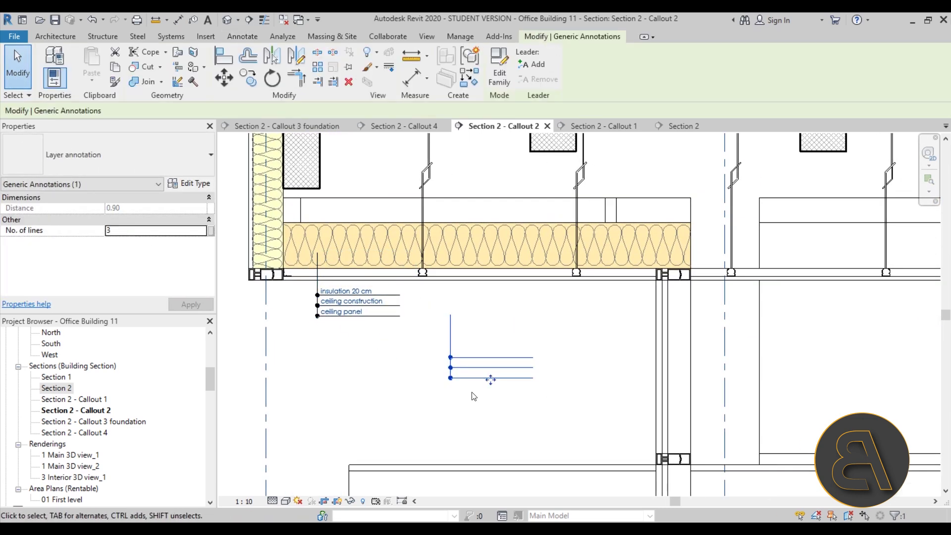
scroll(493, 380, up, 2)
scroll(510, 366, down, 2)
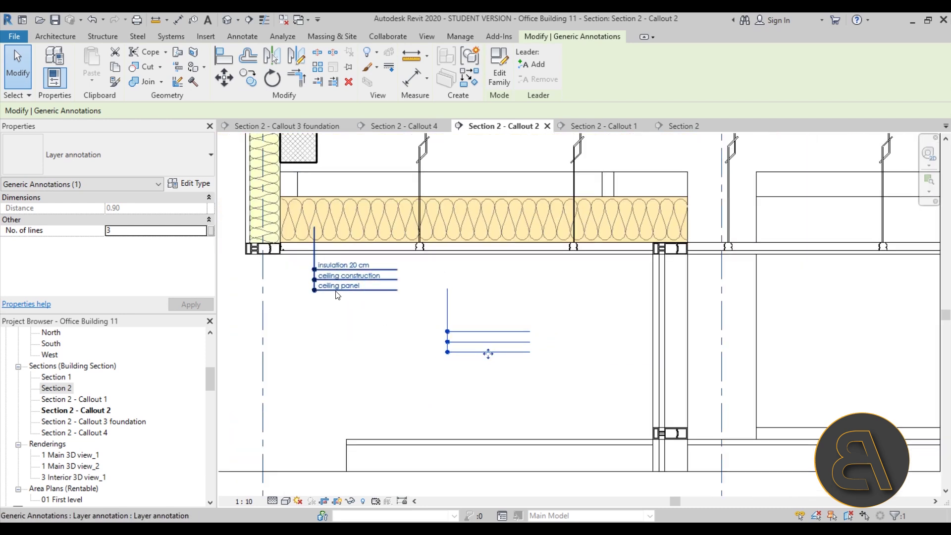
scroll(320, 264, up, 3)
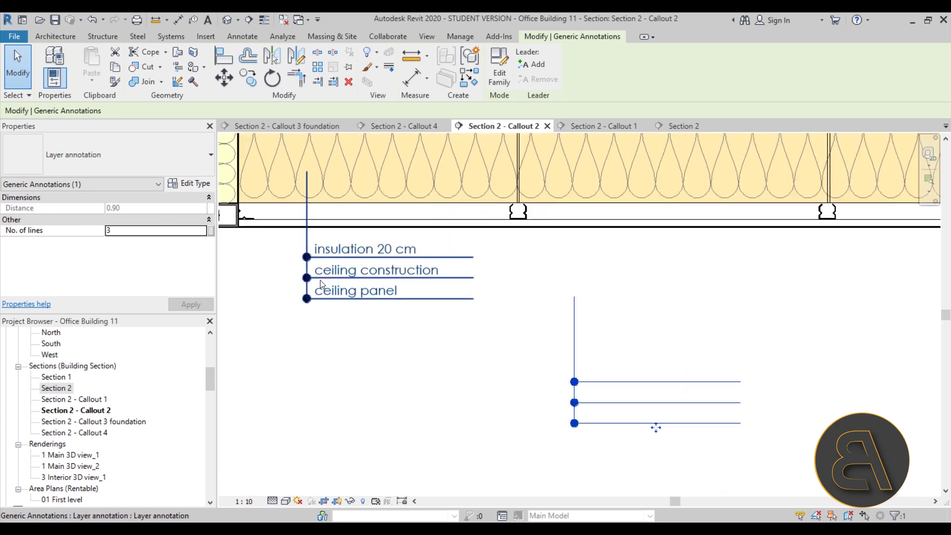
scroll(342, 323, down, 2)
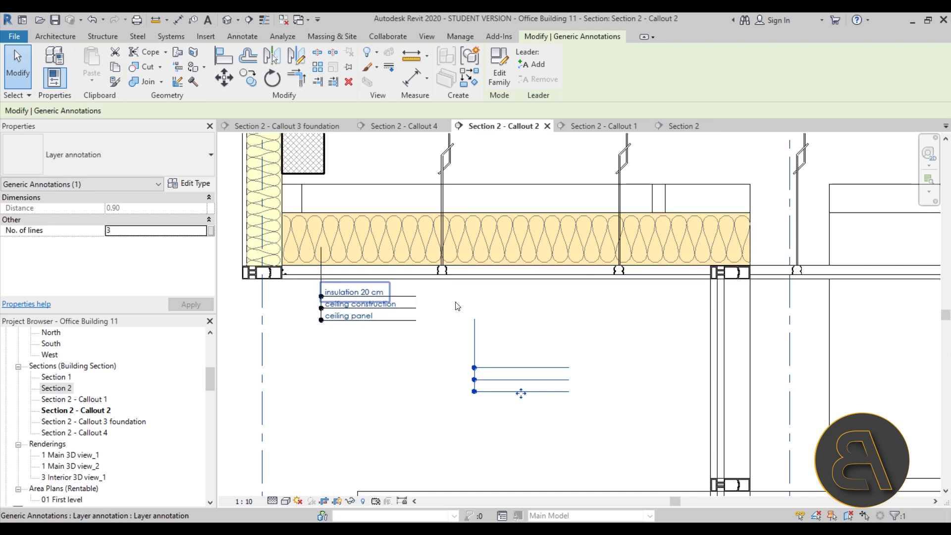
scroll(497, 312, down, 2)
middle_drag(498, 313, 473, 292)
scroll(474, 292, up, 1)
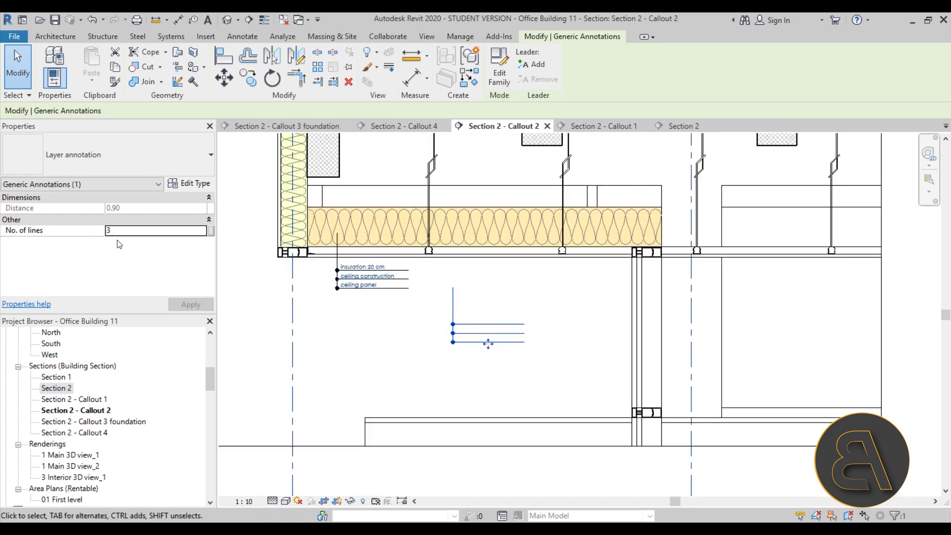
Set the copy's No. of lines to 6, apply it, then deselect.
click(131, 232)
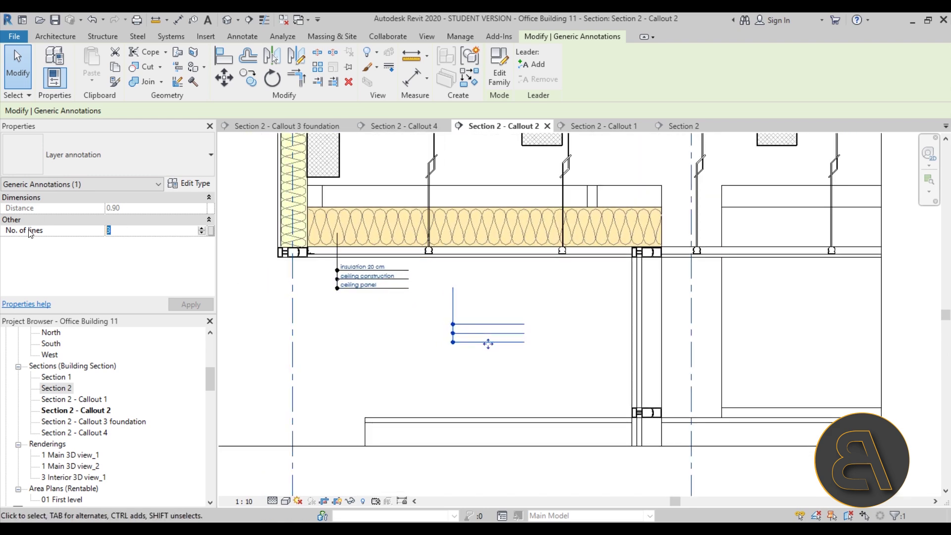
text(6)
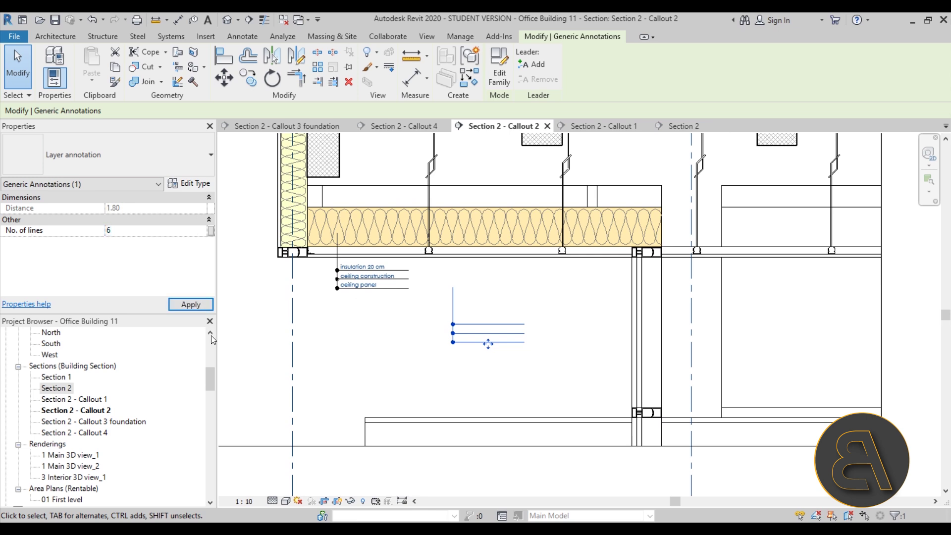
click(601, 385)
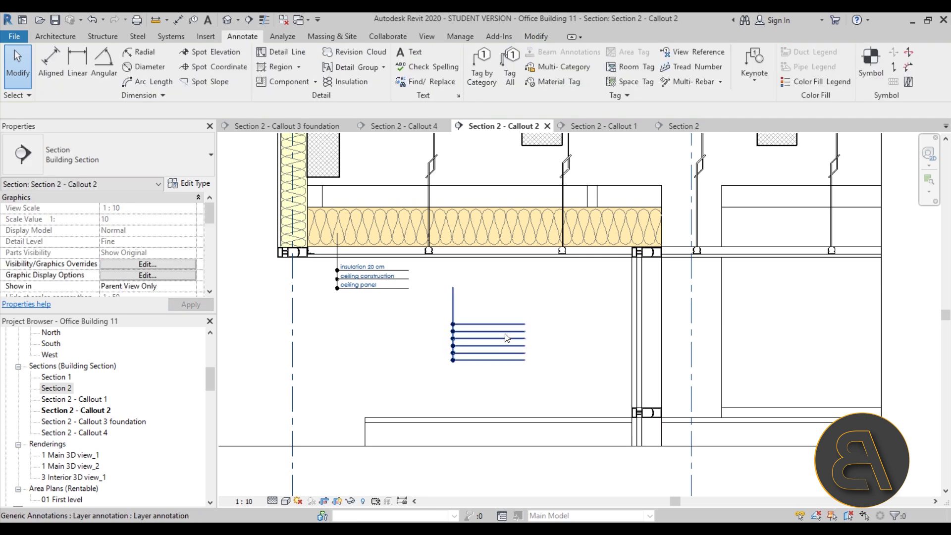
click(498, 361)
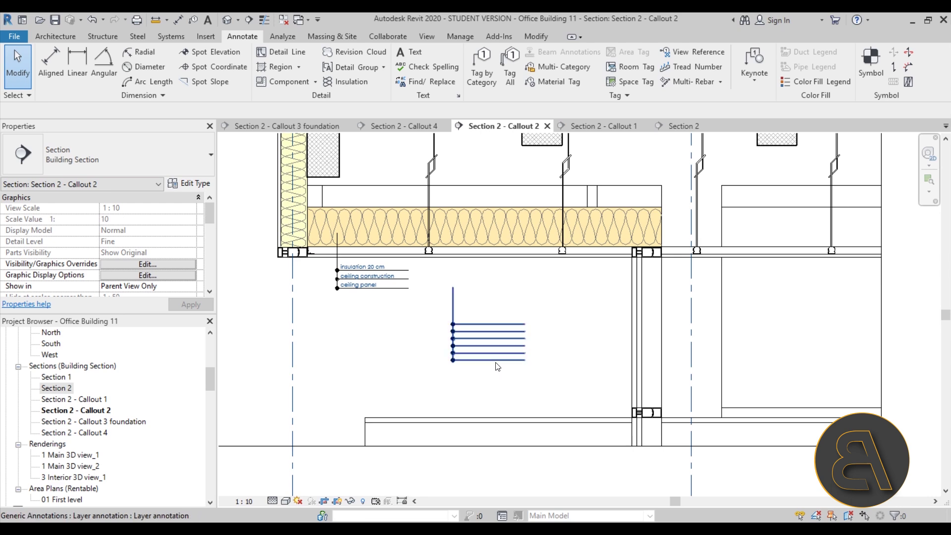
click(387, 363)
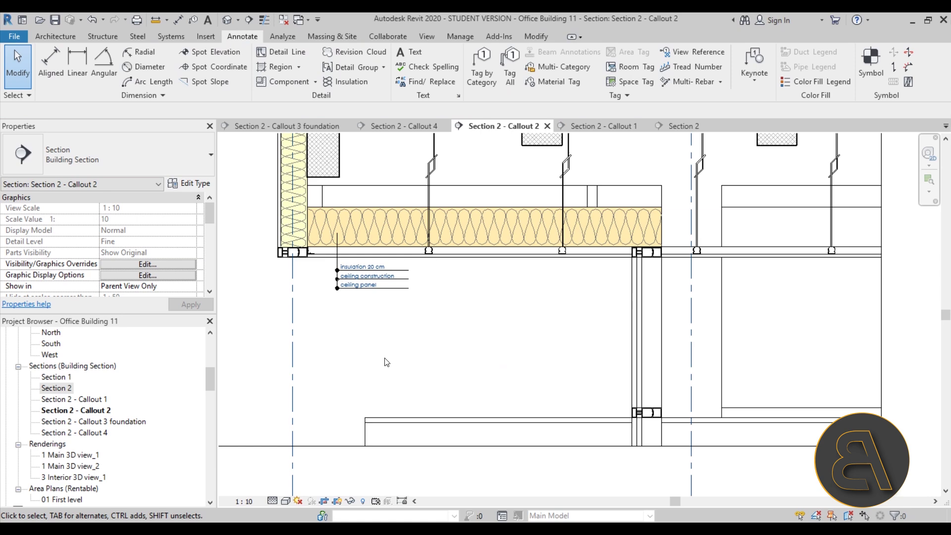
scroll(387, 362, down, 3)
Pan along the floor slab and downstand beams above the ceiling, then switch to Section 2 - Callout 1.
scroll(304, 246, up, 3)
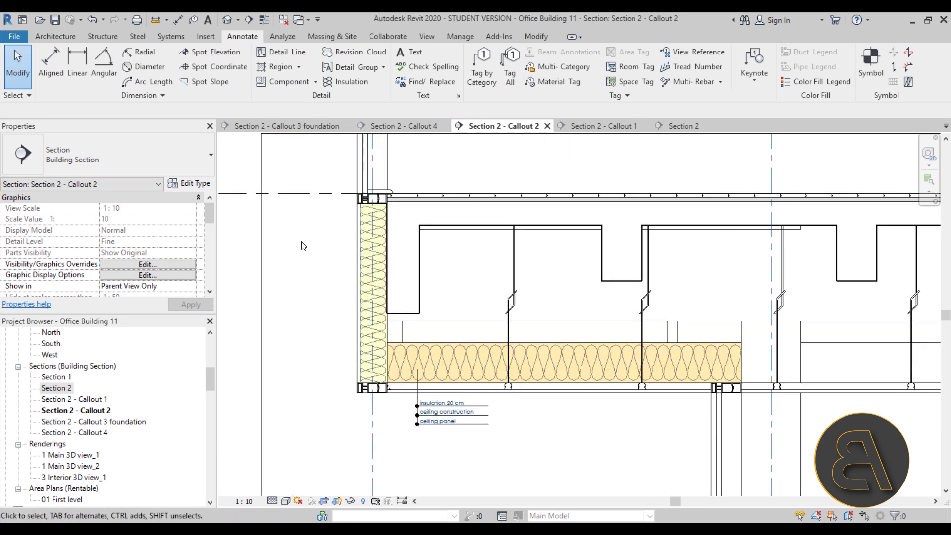
scroll(375, 259, up, 5)
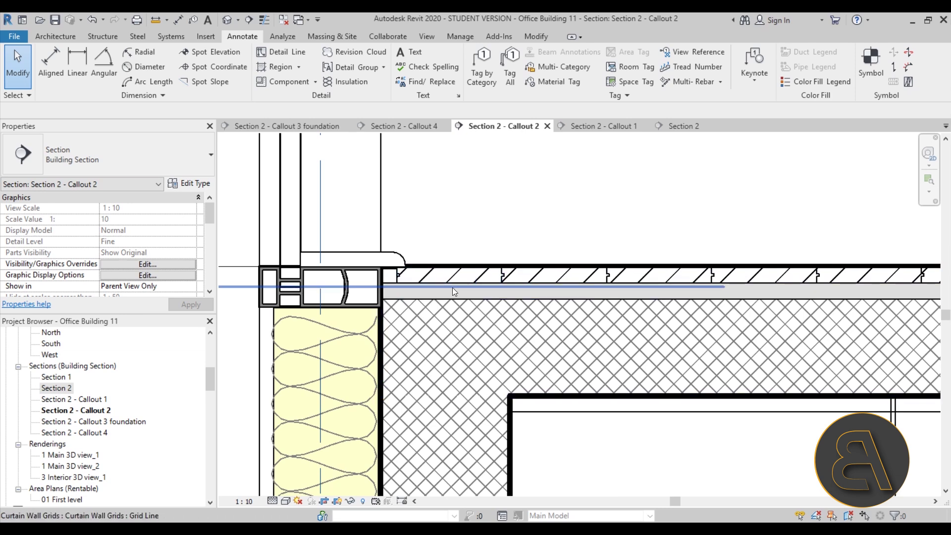
scroll(395, 287, down, 3)
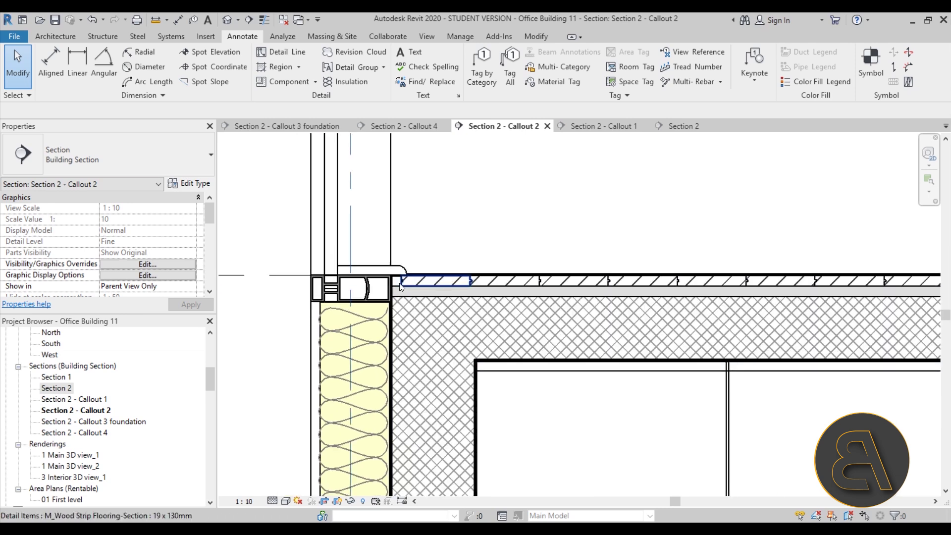
middle_drag(609, 303, 423, 295)
middle_drag(652, 289, 435, 284)
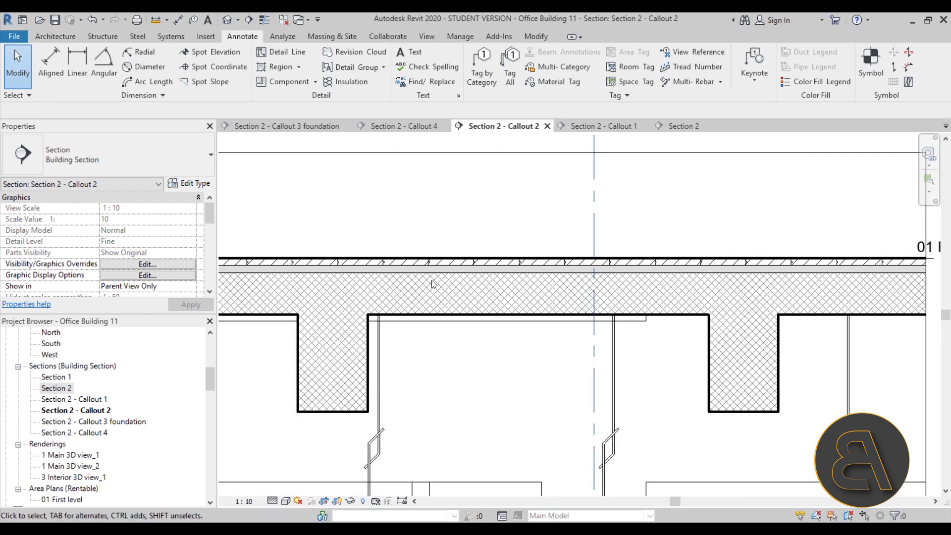
middle_drag(755, 297, 529, 302)
scroll(446, 322, down, 3)
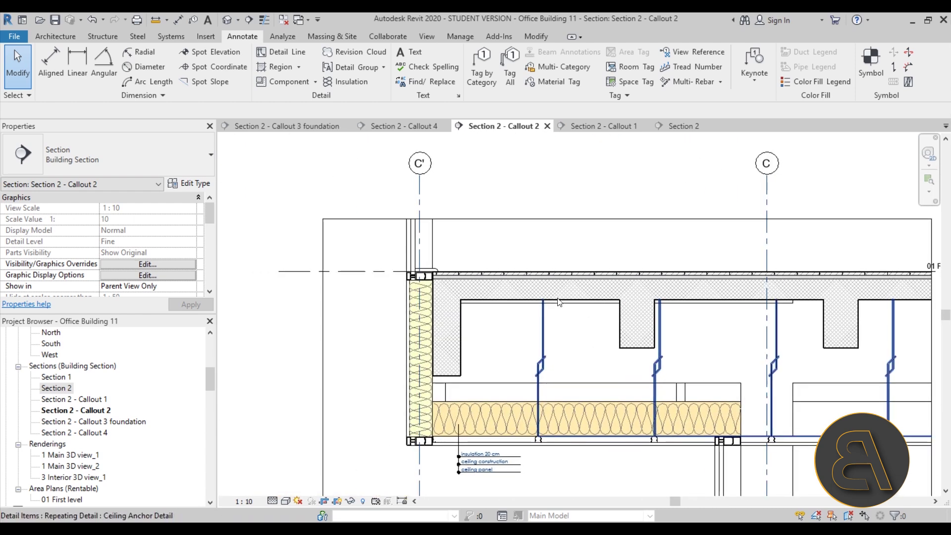
scroll(387, 343, up, 3)
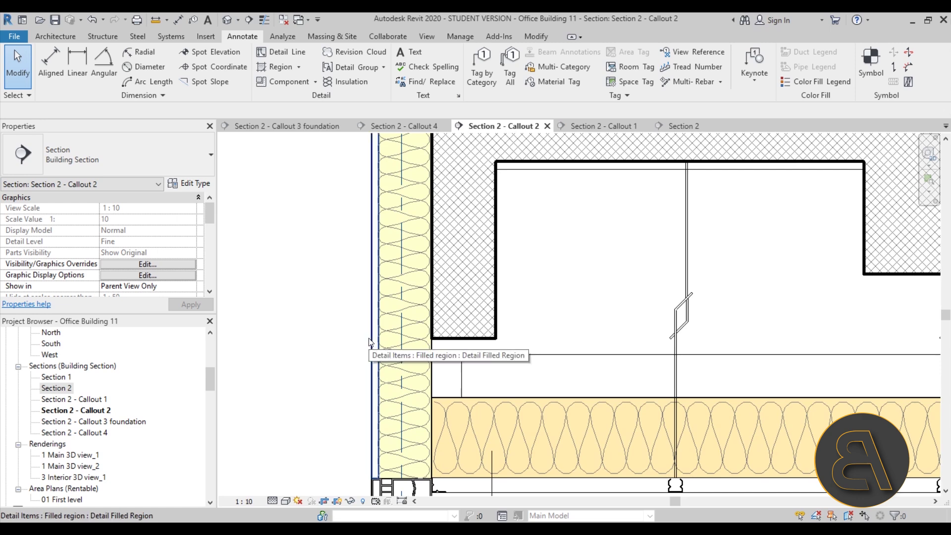
scroll(370, 342, down, 2)
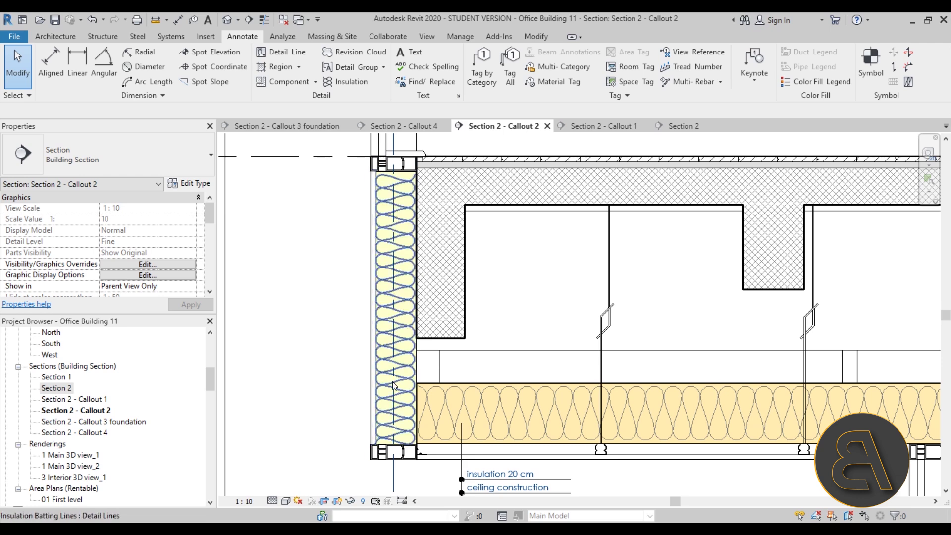
click(595, 127)
scroll(545, 322, up, 4)
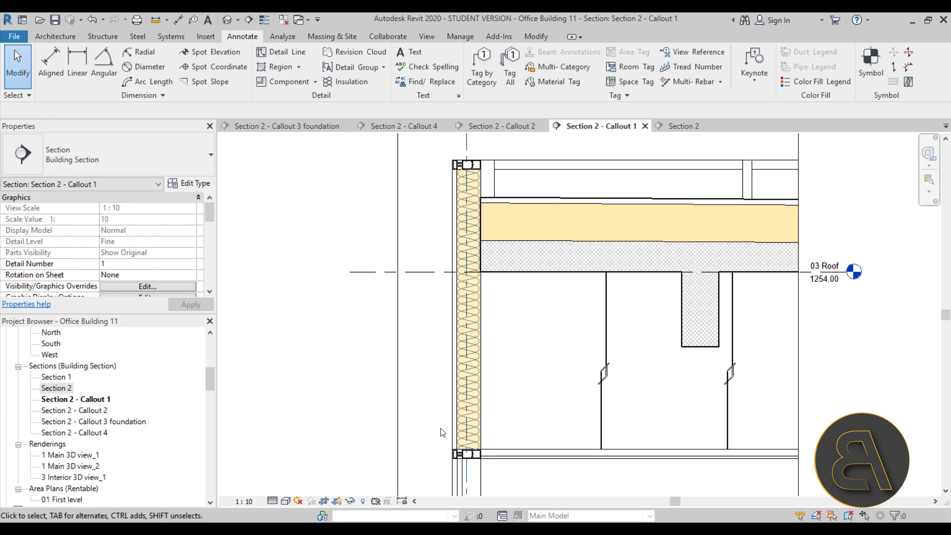
Zoom out in Callout 1 and switch to the Section 2 - Callout 3 foundation detail.
scroll(443, 432, down, 3)
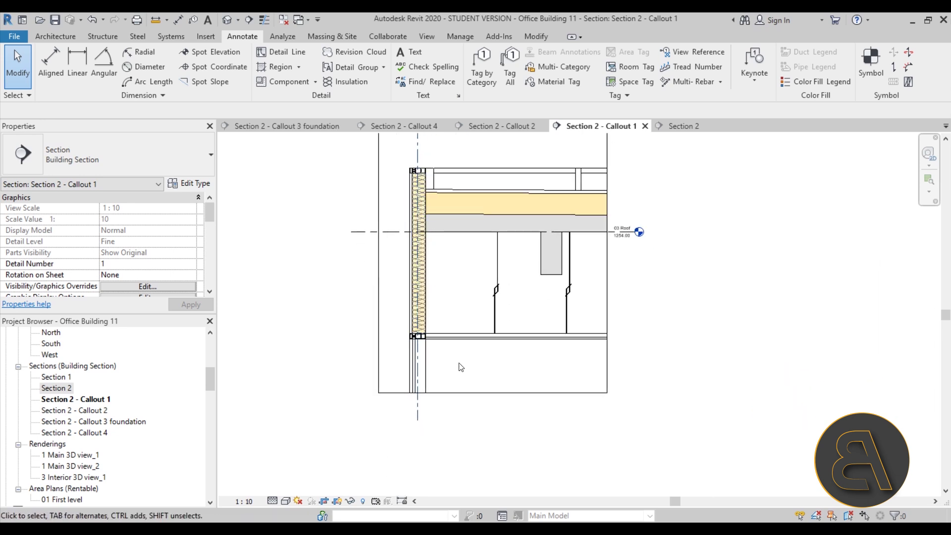
click(308, 125)
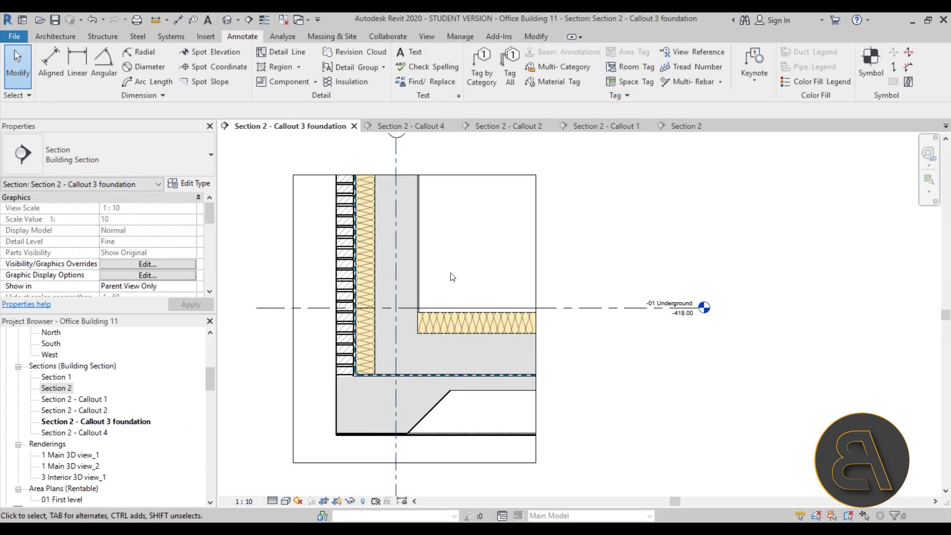
Open the default {3D} view from the Project Browser and zoom in on the building.
scroll(78, 413, down, 3)
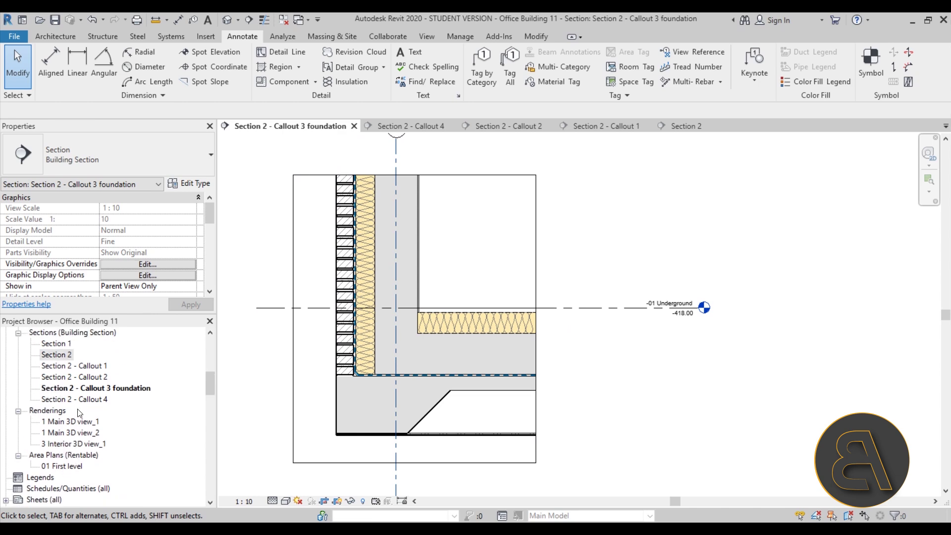
scroll(77, 411, up, 3)
double_click(49, 355)
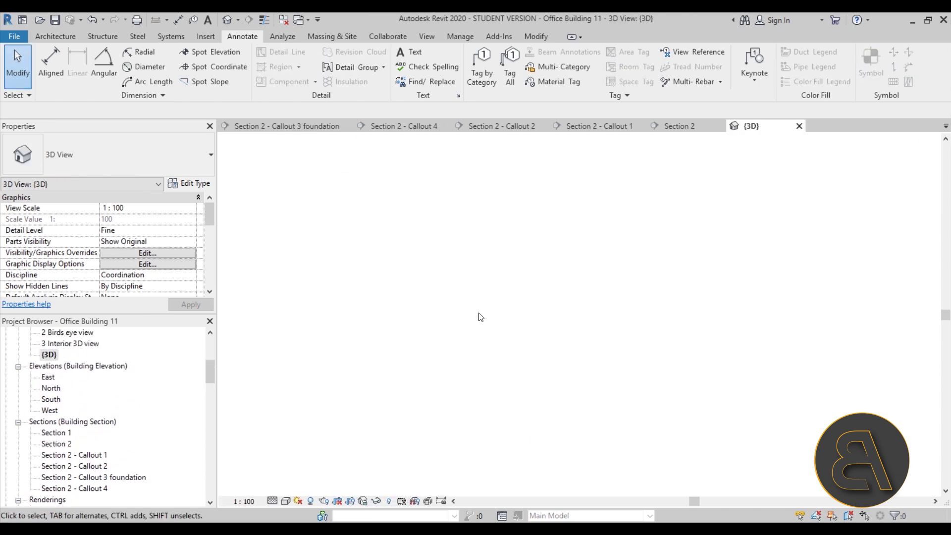
scroll(692, 347, up, 5)
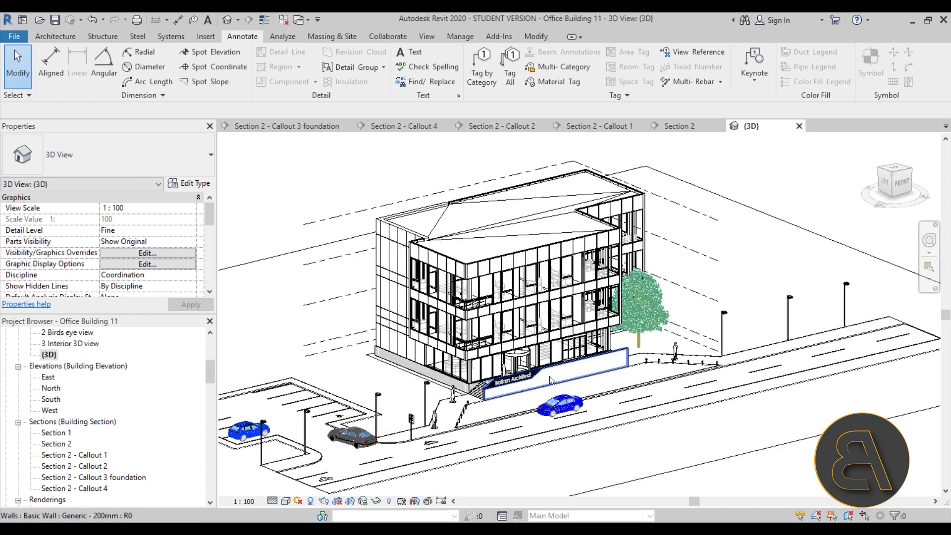